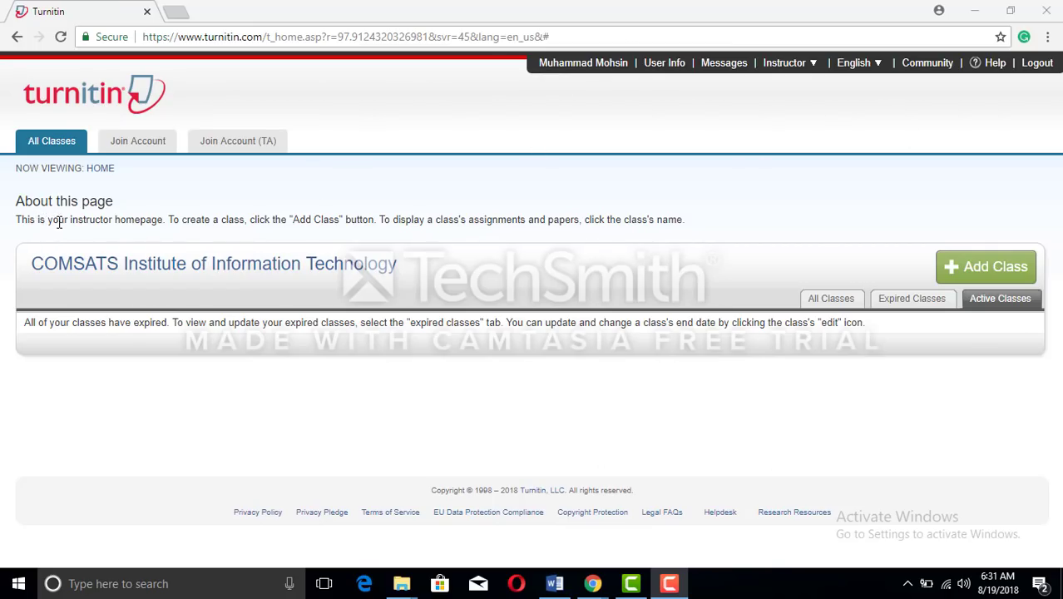
Highlight the instructor homepage phrase, then start a new class with Add Class.
{"action": "left_click_drag", "start_coordinate": [72, 220], "coordinate": [163, 222]}
{"action": "left_click", "coordinate": [205, 232]}
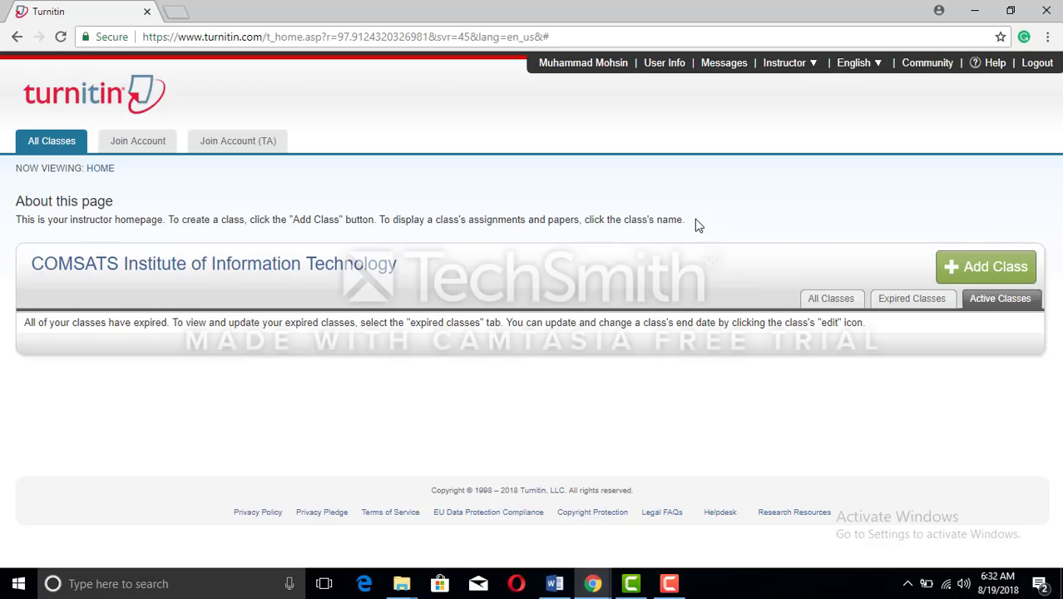
{"action": "left_click", "coordinate": [996, 269]}
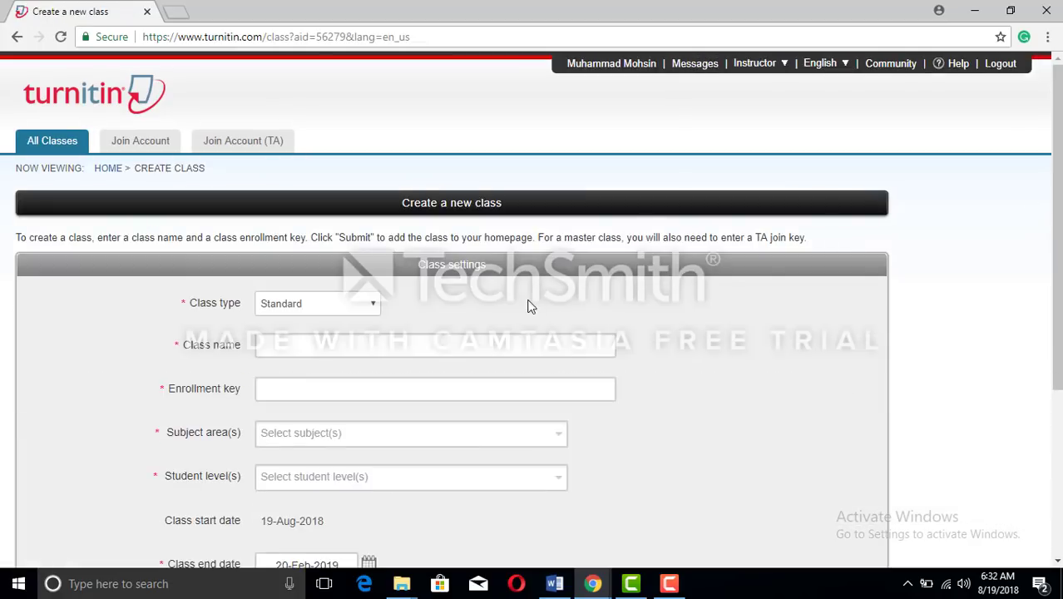
{"action": "left_click_drag", "start_coordinate": [1056, 233], "coordinate": [1056, 365]}
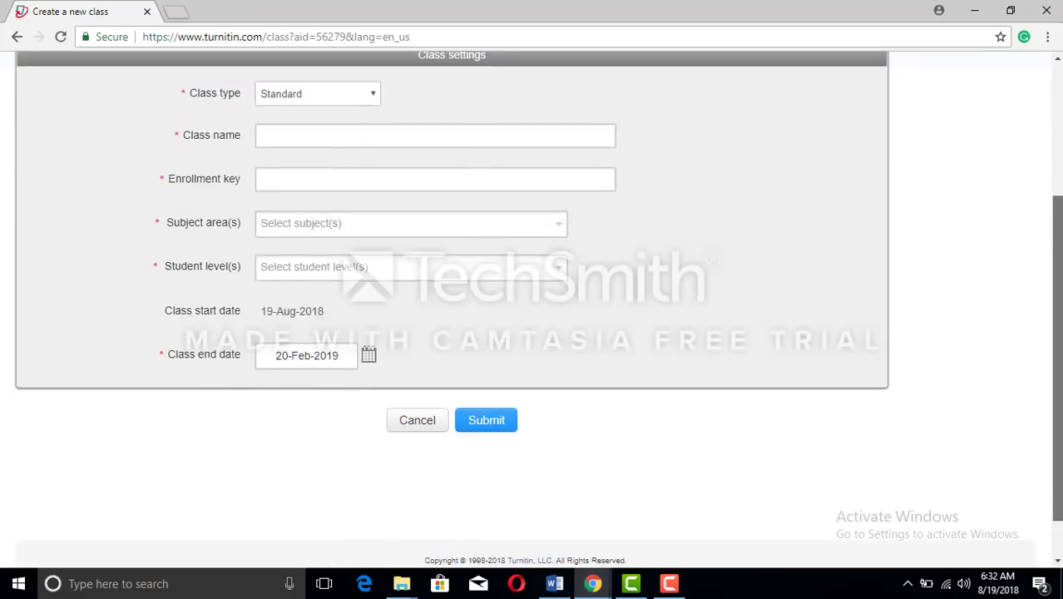
{"action": "scroll", "coordinate": [476, 396], "scroll_direction": "up", "scroll_amount": 2}
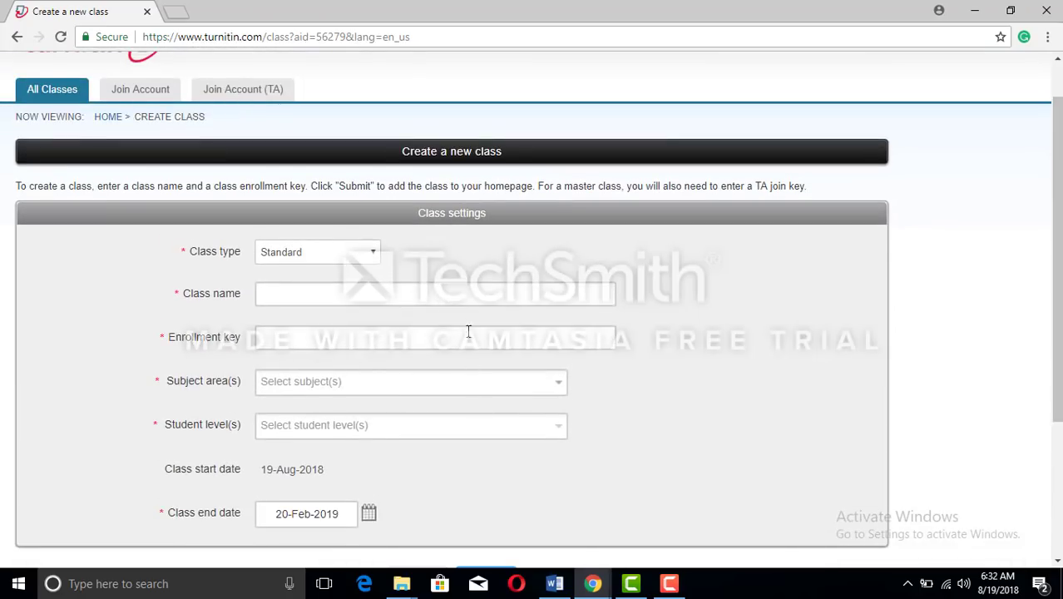
Keep Standard as the class type in the new class form.
{"action": "left_click", "coordinate": [364, 254]}
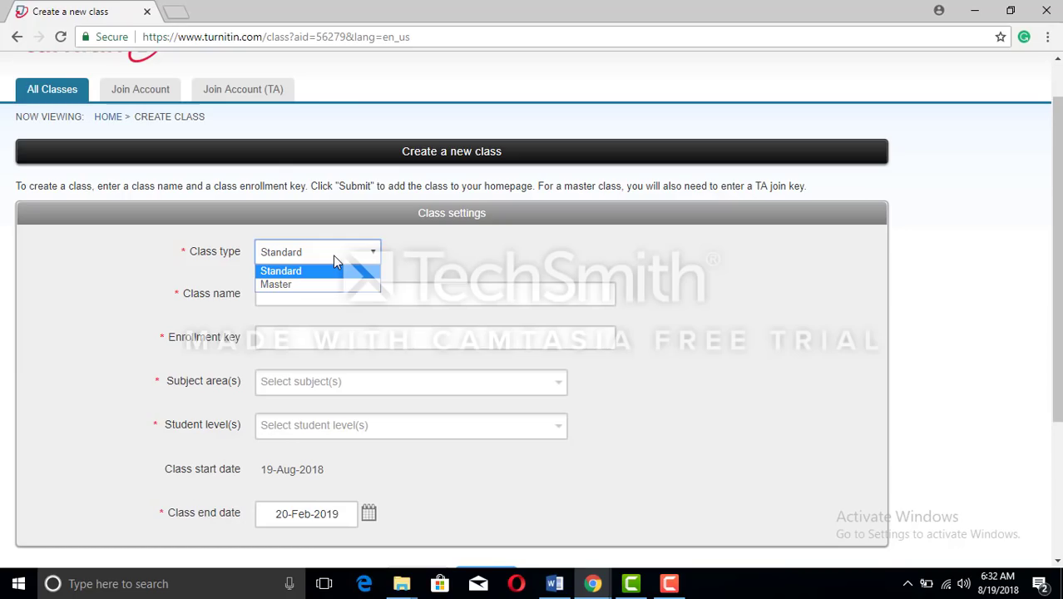
{"action": "left_click", "coordinate": [333, 260]}
{"action": "scroll", "coordinate": [533, 333], "scroll_direction": "down", "scroll_amount": 3}
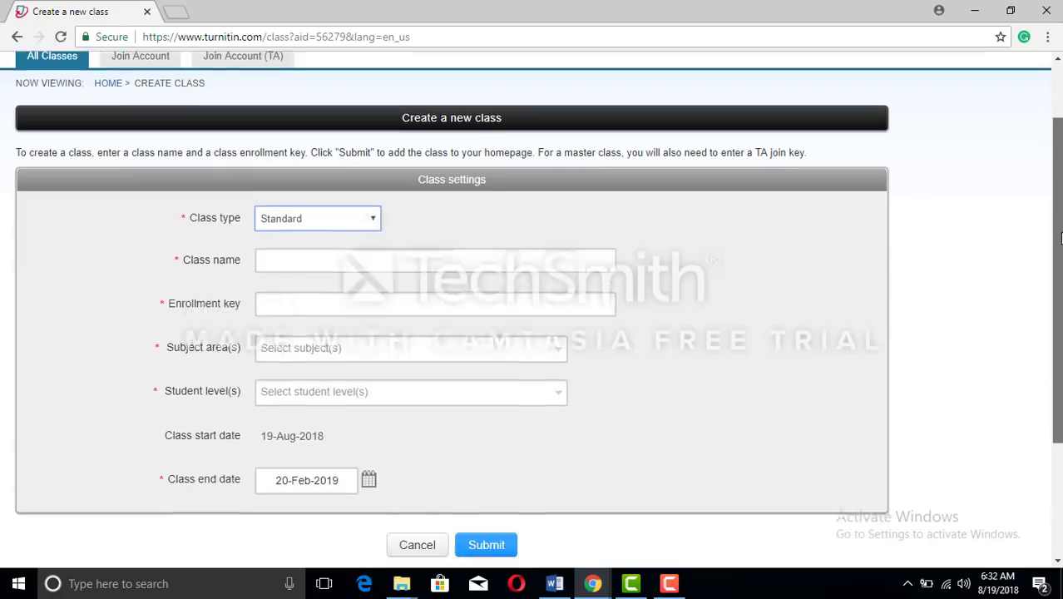
{"action": "scroll", "coordinate": [532, 333], "scroll_direction": "up", "scroll_amount": 3}
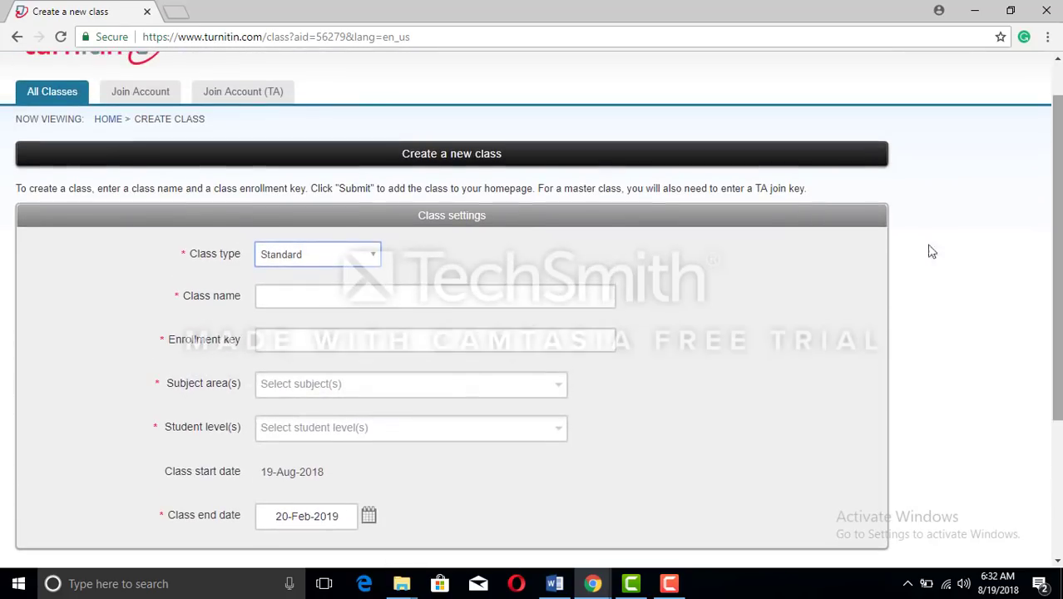
{"action": "left_click", "coordinate": [381, 297]}
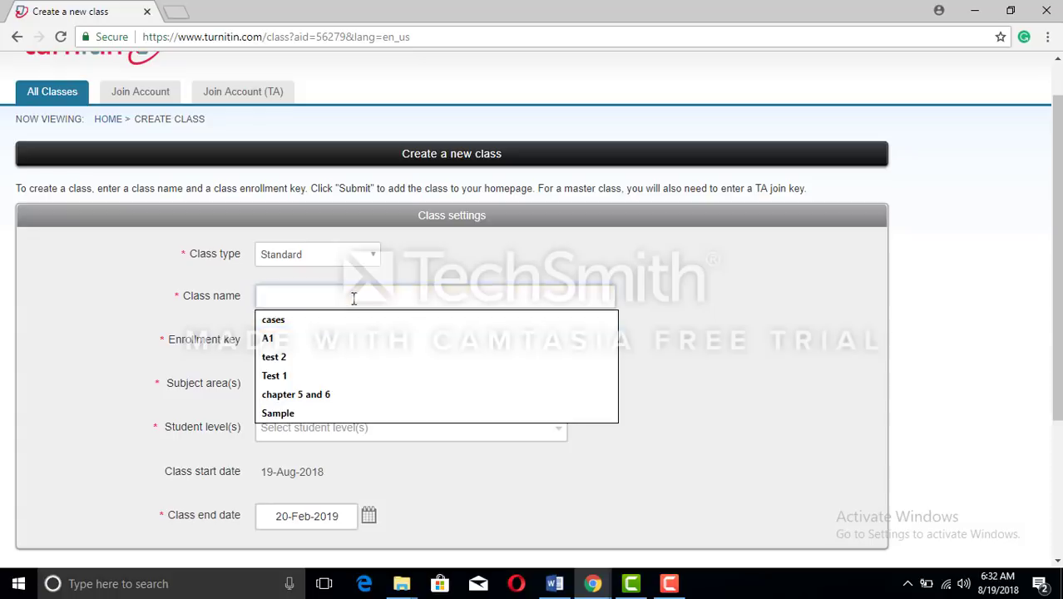
Name the class 'Plagiarism Checker 01' from autofill and enter the class enrollment key.
{"action": "type", "text": "Pl"}
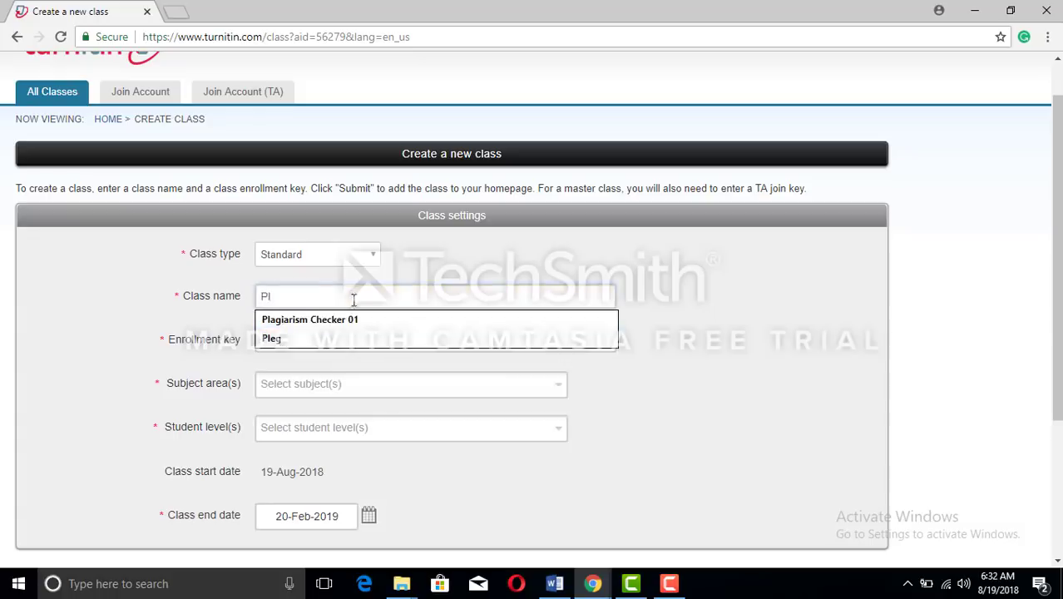
{"action": "left_click", "coordinate": [349, 321]}
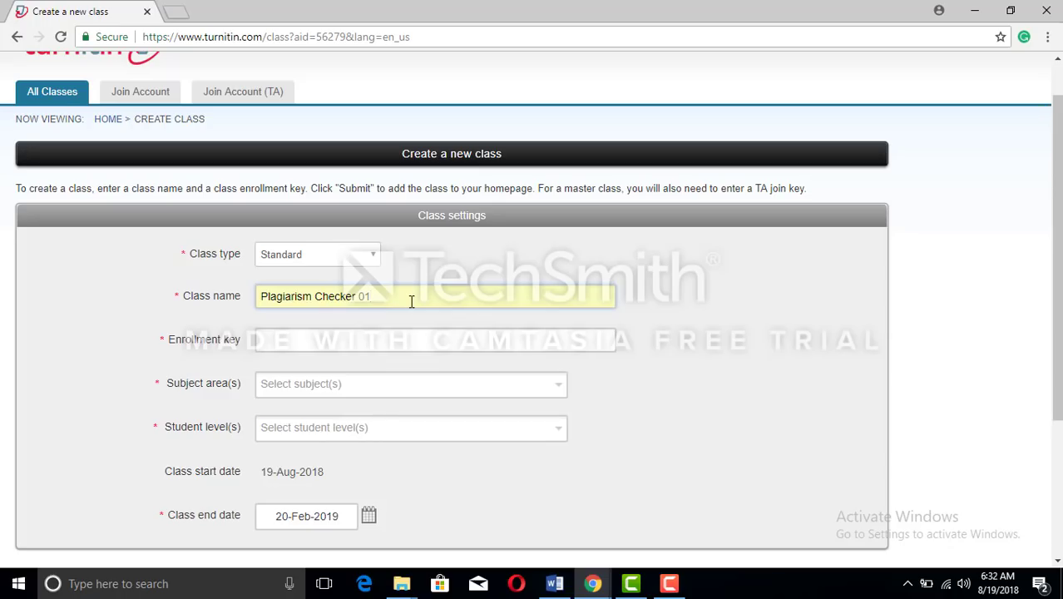
{"action": "left_click", "coordinate": [317, 335]}
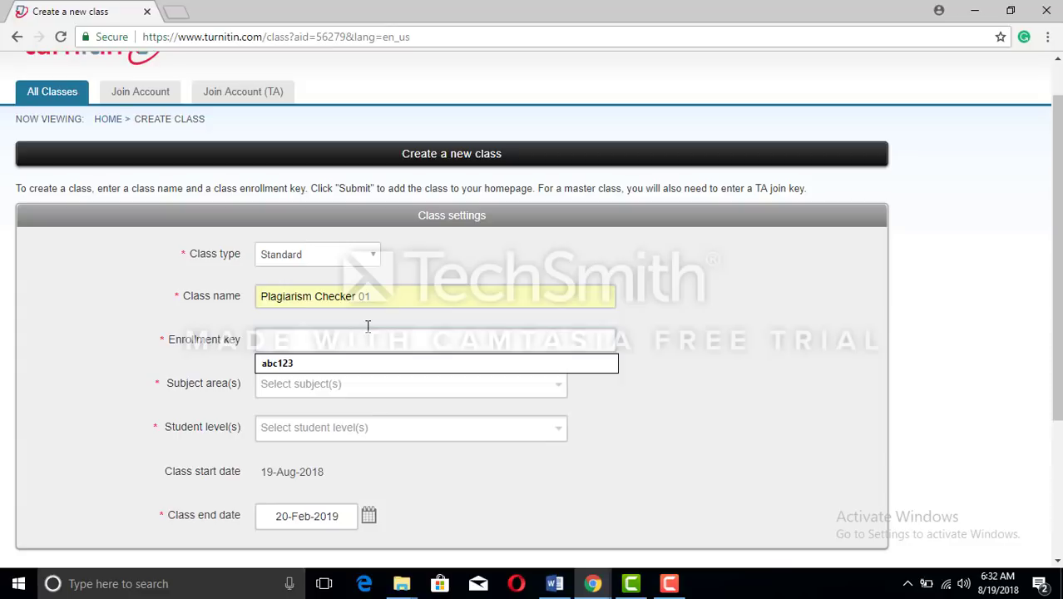
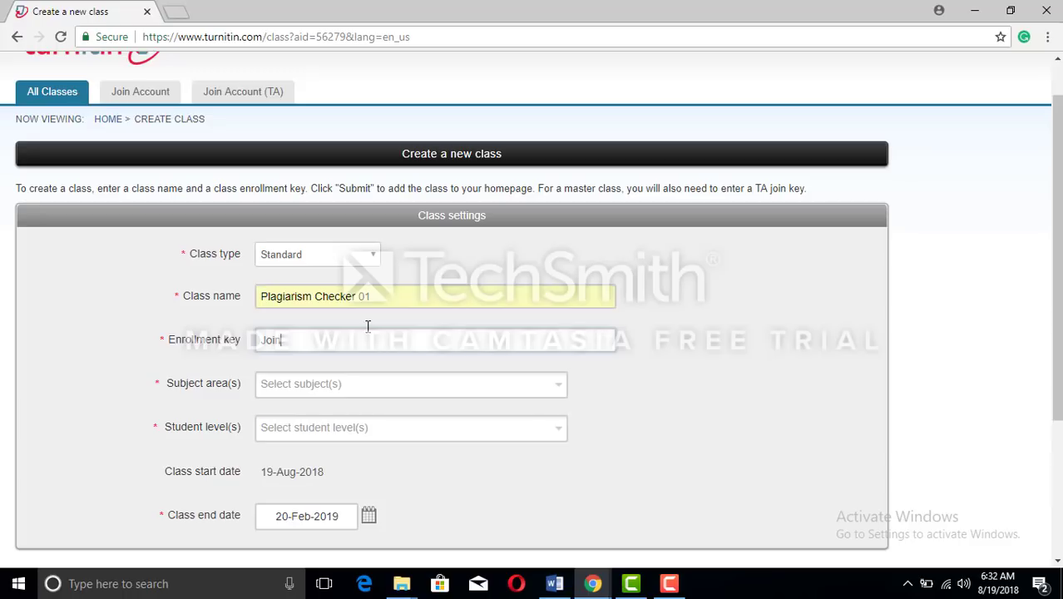
{"action": "left_click", "coordinate": [282, 392]}
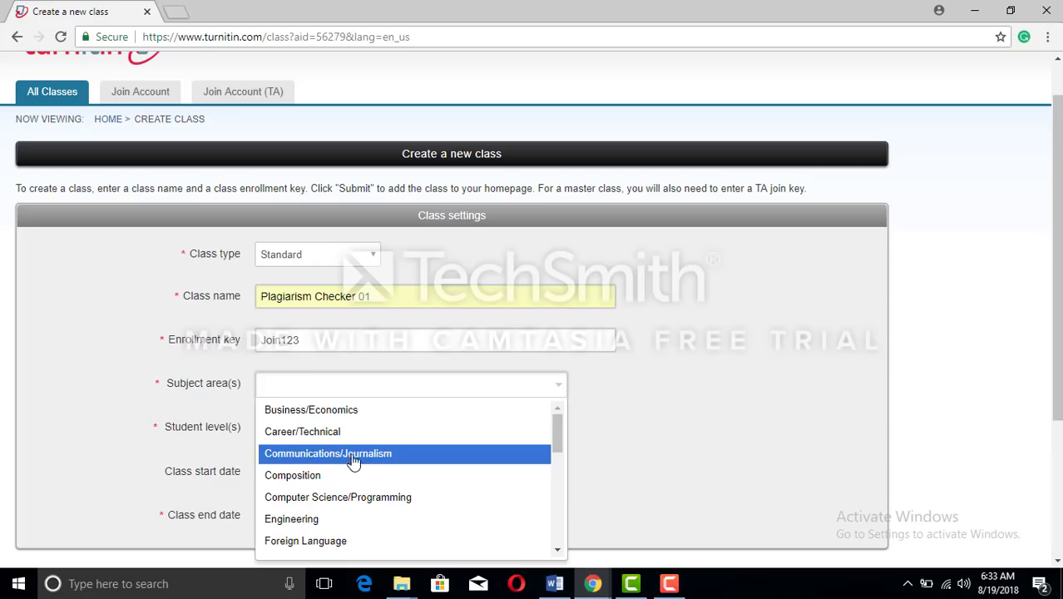
Add Medical/Nursing/Health Sciences and Business/Economics as the class subject areas.
{"action": "type", "text": "med"}
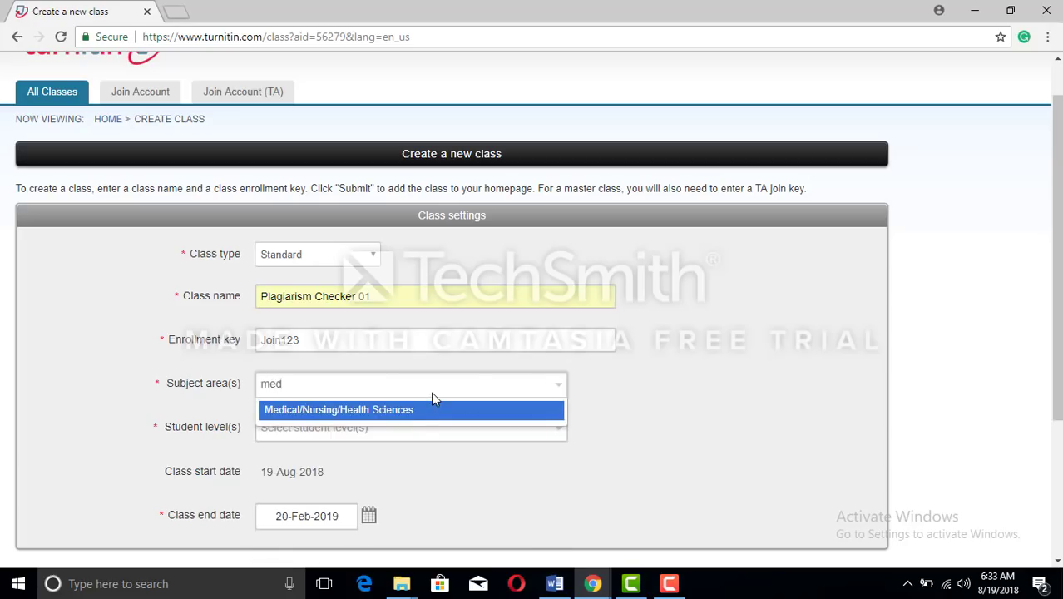
{"action": "left_click", "coordinate": [430, 408]}
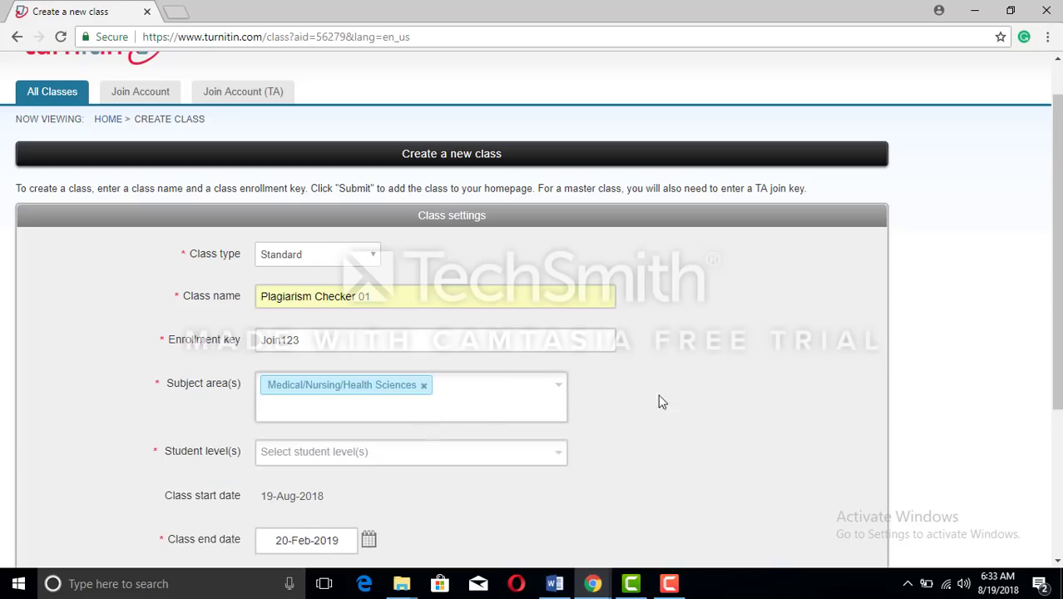
{"action": "type", "text": "econo"}
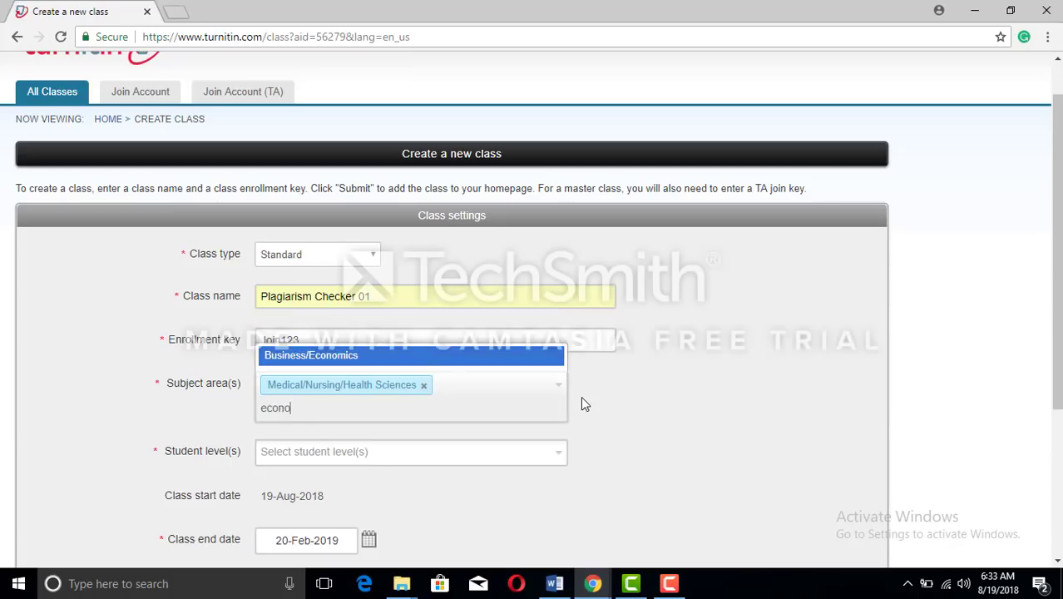
{"action": "left_click", "coordinate": [426, 356]}
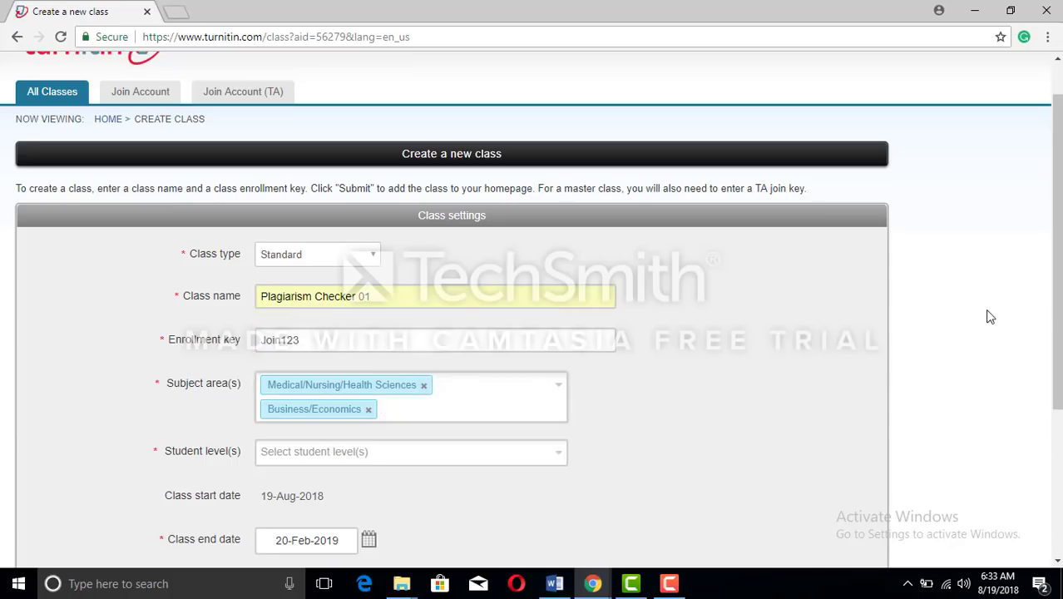
{"action": "scroll", "coordinate": [445, 357], "scroll_direction": "down", "scroll_amount": 3}
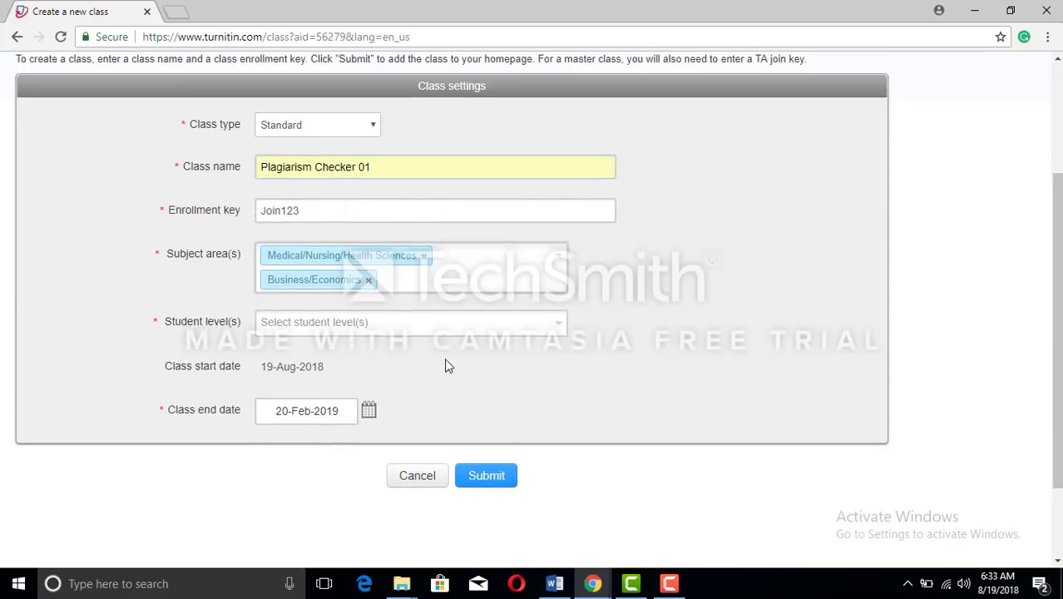
Set the class student level to Postgraduate.
{"action": "left_click", "coordinate": [421, 326]}
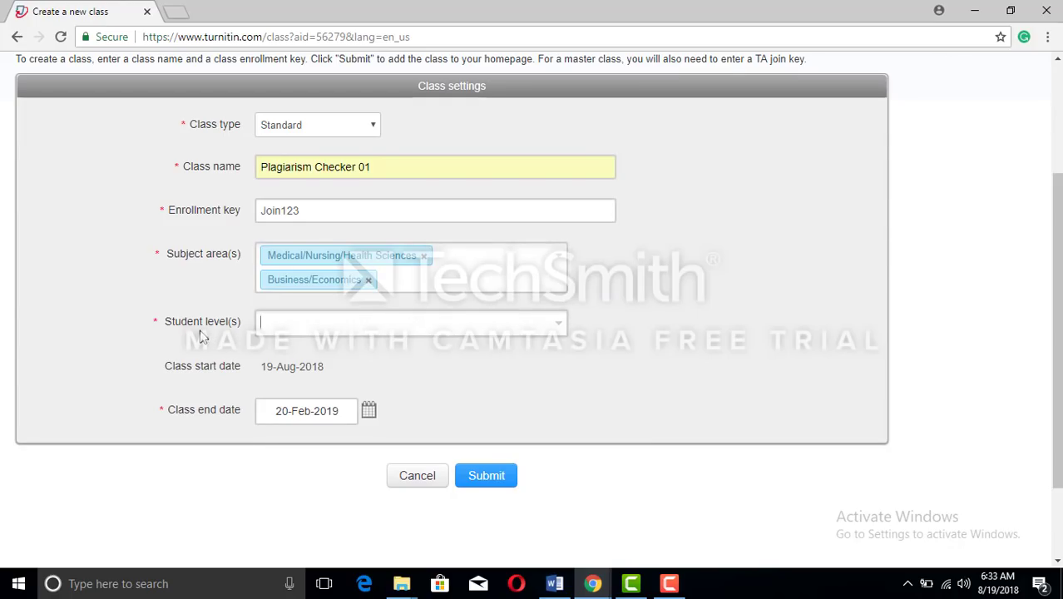
{"action": "left_click", "coordinate": [562, 323]}
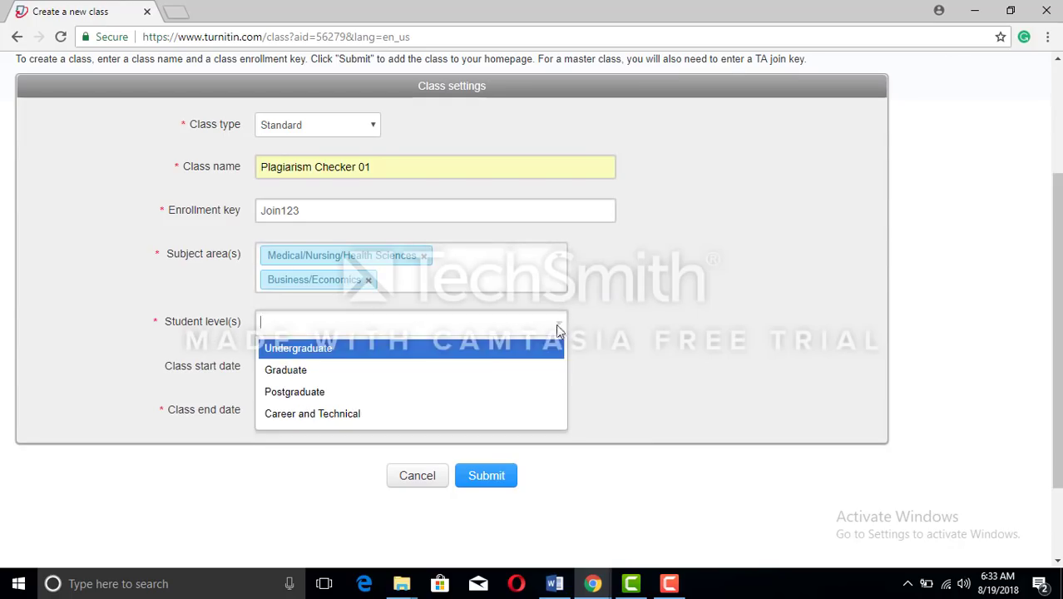
{"action": "left_click", "coordinate": [405, 392]}
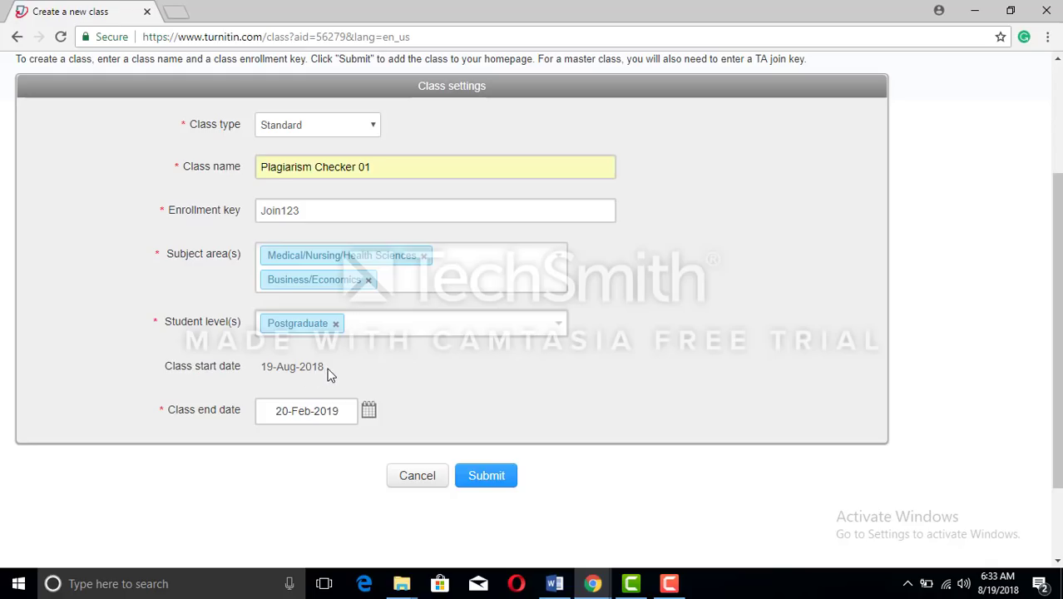
{"action": "left_click_drag", "start_coordinate": [328, 368], "coordinate": [265, 365]}
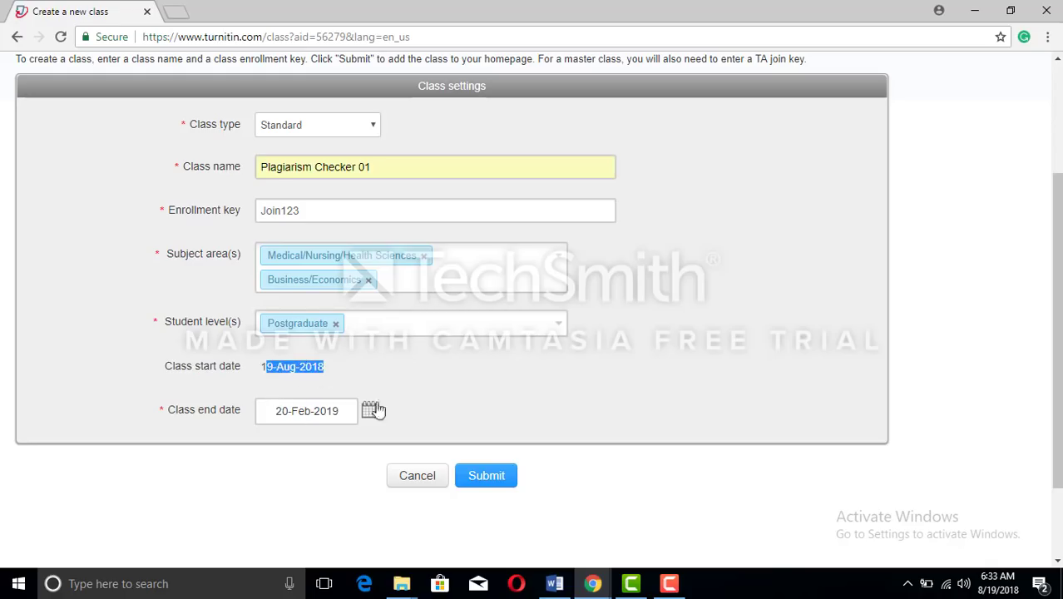
Set the class end date to 31 August 2019 and submit the class.
{"action": "left_click", "coordinate": [305, 420]}
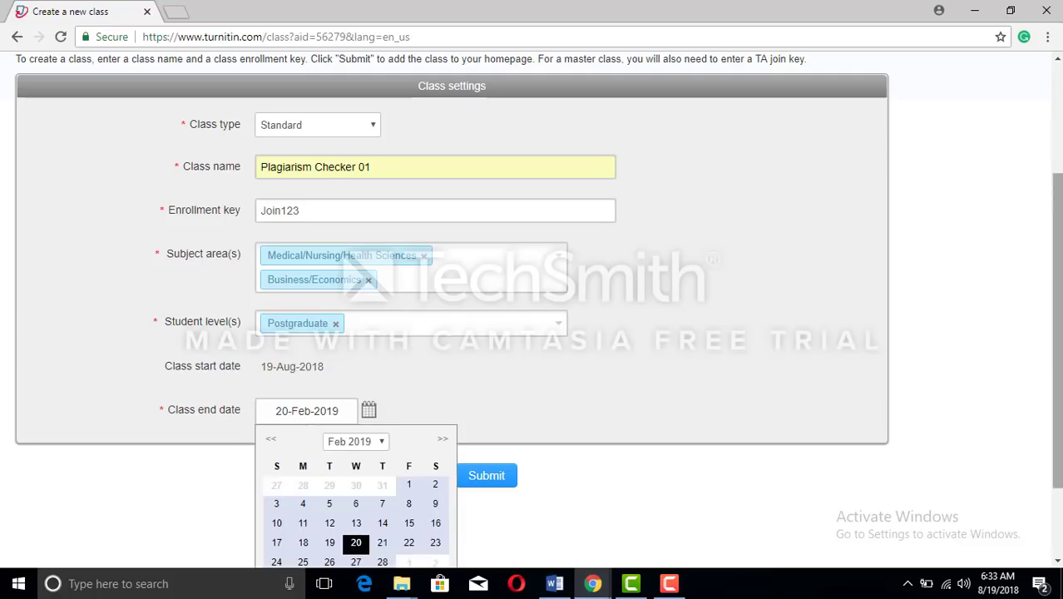
{"action": "left_click_drag", "start_coordinate": [1055, 331], "coordinate": [1056, 384]}
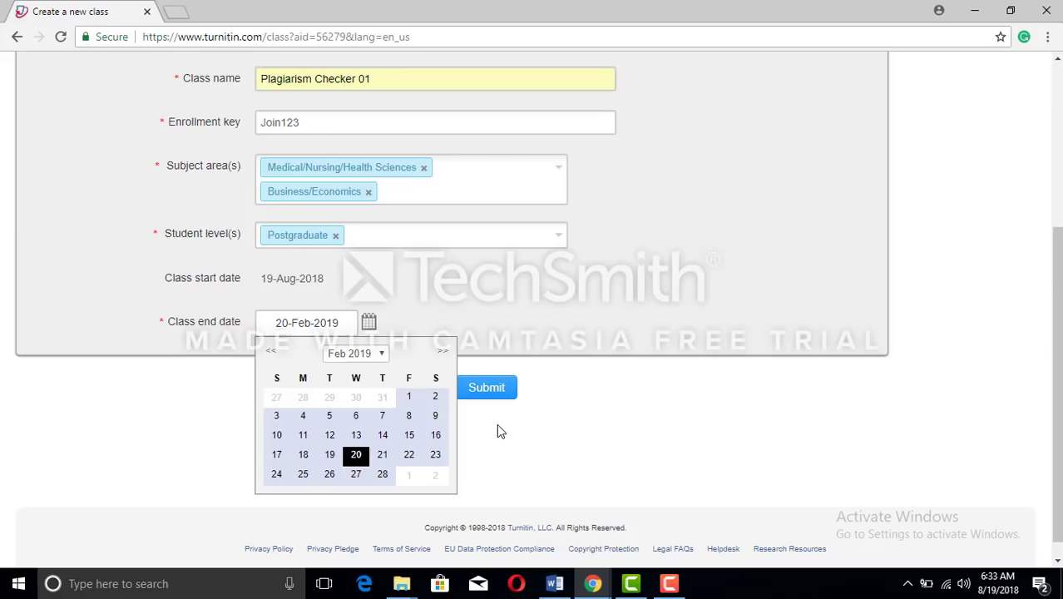
{"action": "left_click", "coordinate": [343, 354]}
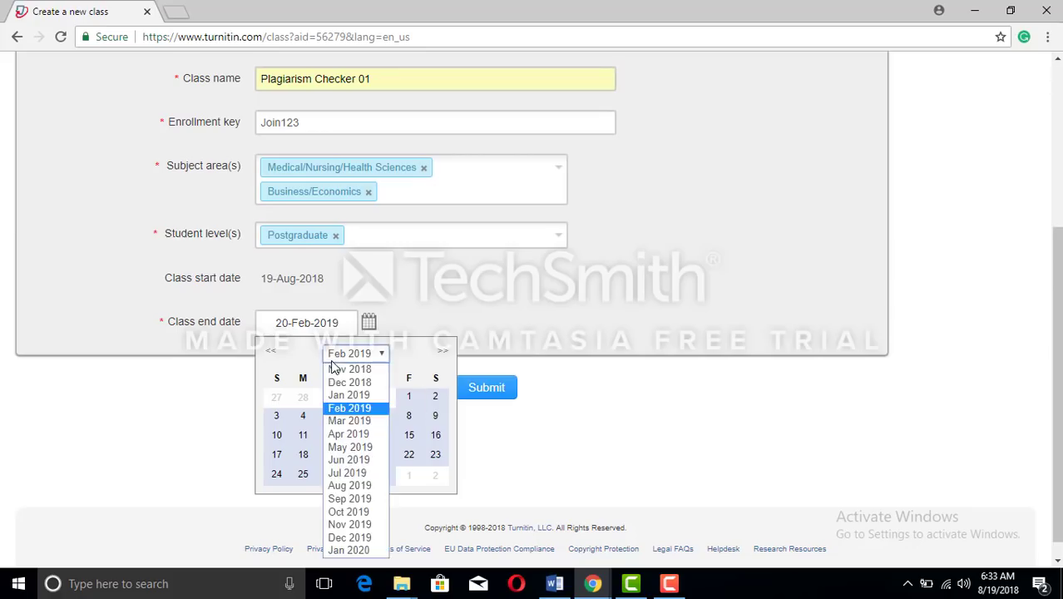
{"action": "left_click", "coordinate": [363, 491]}
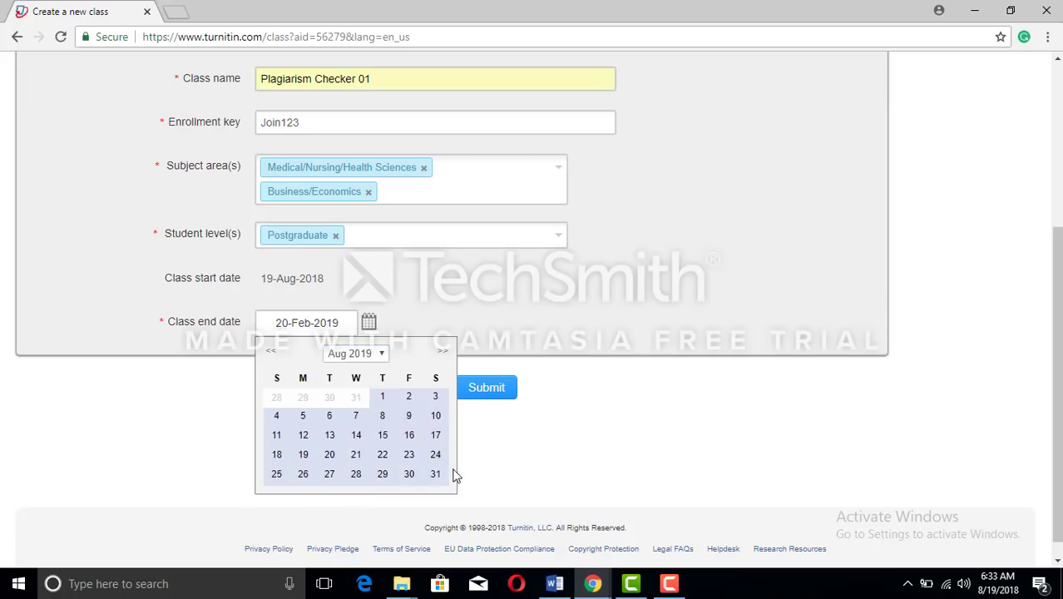
{"action": "left_click", "coordinate": [441, 475]}
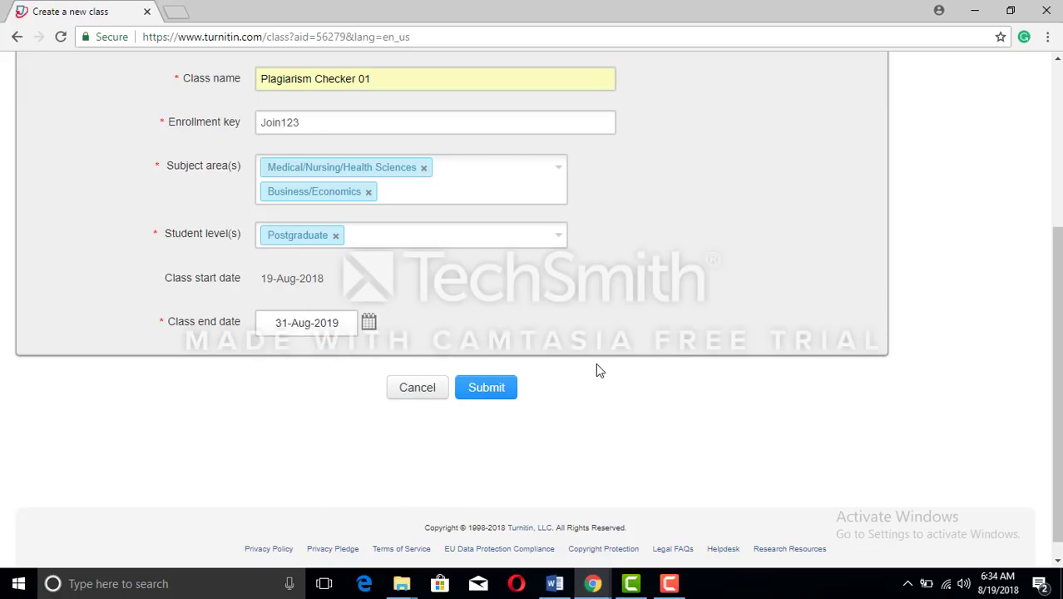
{"action": "left_click", "coordinate": [505, 391]}
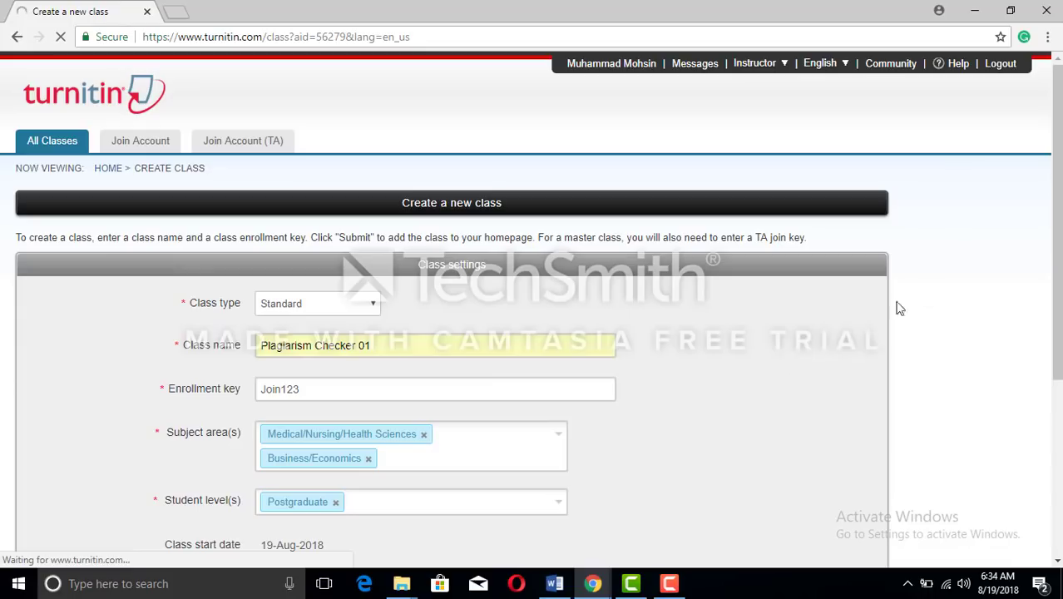
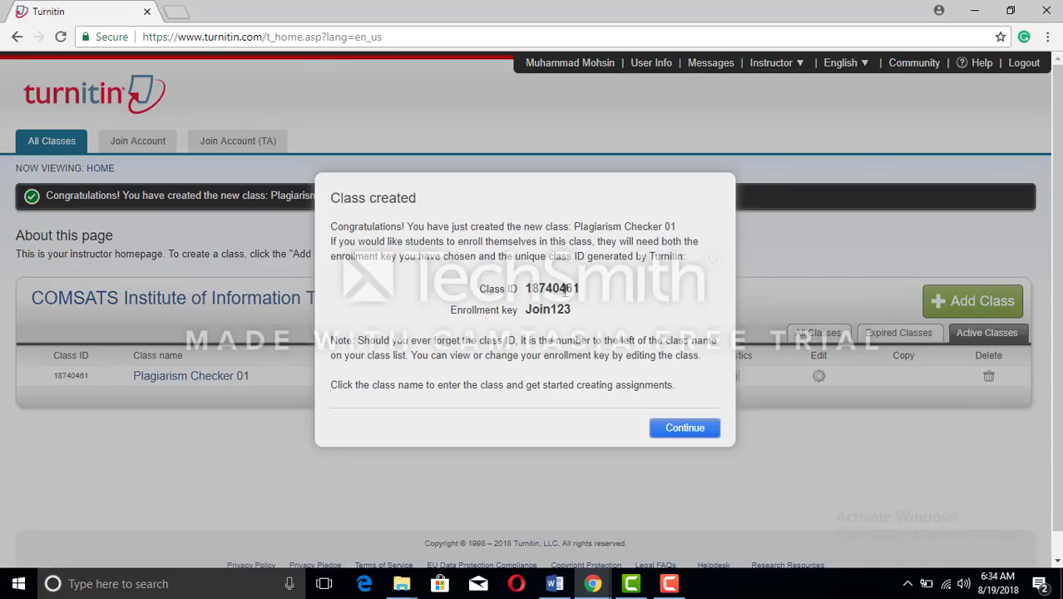
Review the new class ID and enrollment key, then close the Class created confirmation.
{"action": "left_click_drag", "start_coordinate": [583, 290], "coordinate": [531, 310]}
{"action": "left_click", "coordinate": [580, 317]}
{"action": "left_click", "coordinate": [684, 428]}
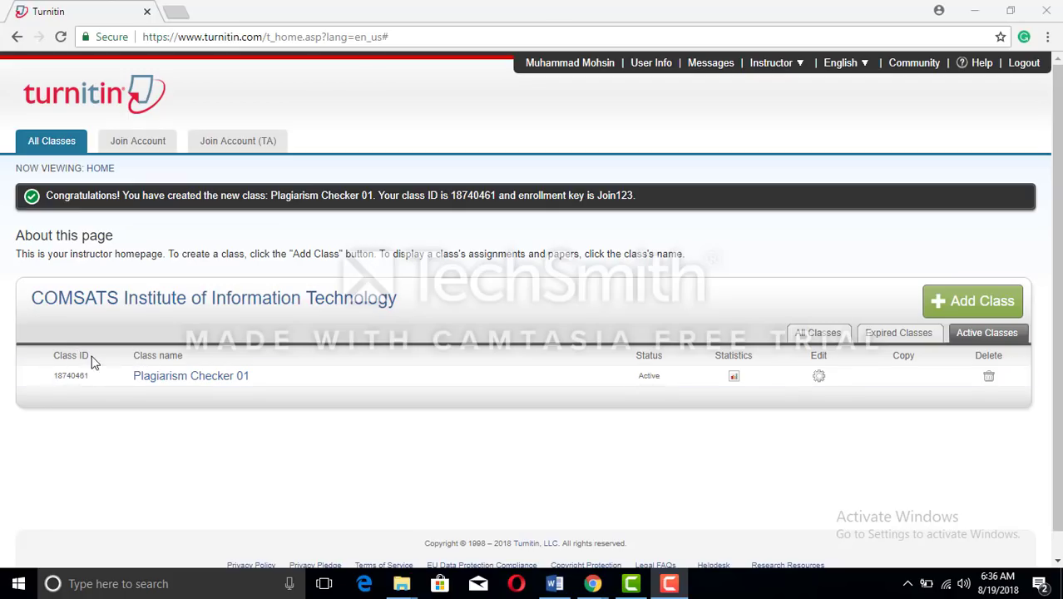
Open the Plagiarism Checker 01 class from the instructor's class list.
{"action": "left_click_drag", "start_coordinate": [94, 362], "coordinate": [51, 356]}
{"action": "left_click_drag", "start_coordinate": [184, 356], "coordinate": [140, 356]}
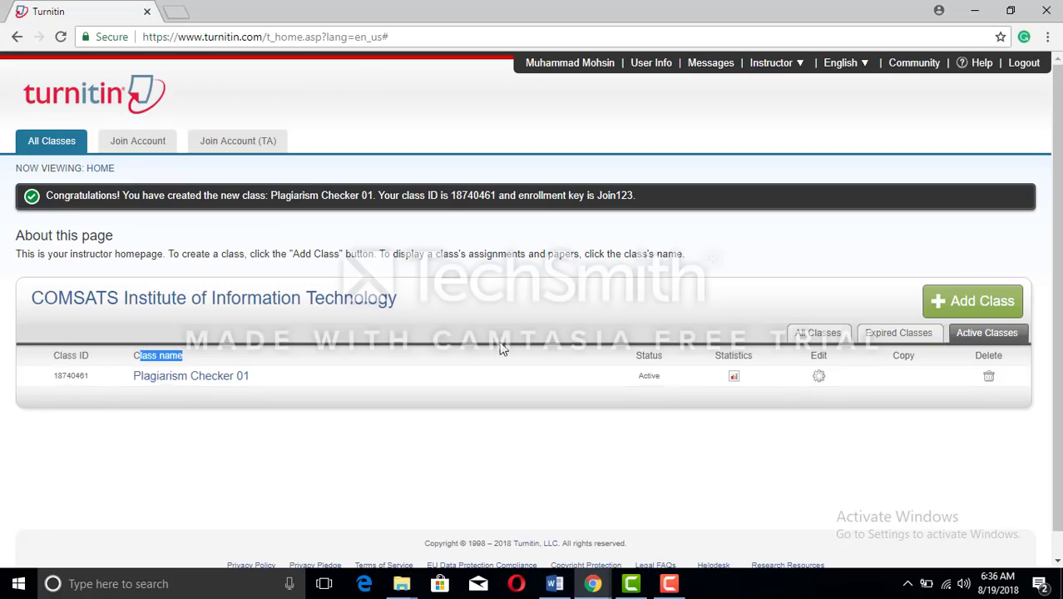
{"action": "left_click", "coordinate": [270, 447]}
{"action": "left_click", "coordinate": [219, 378]}
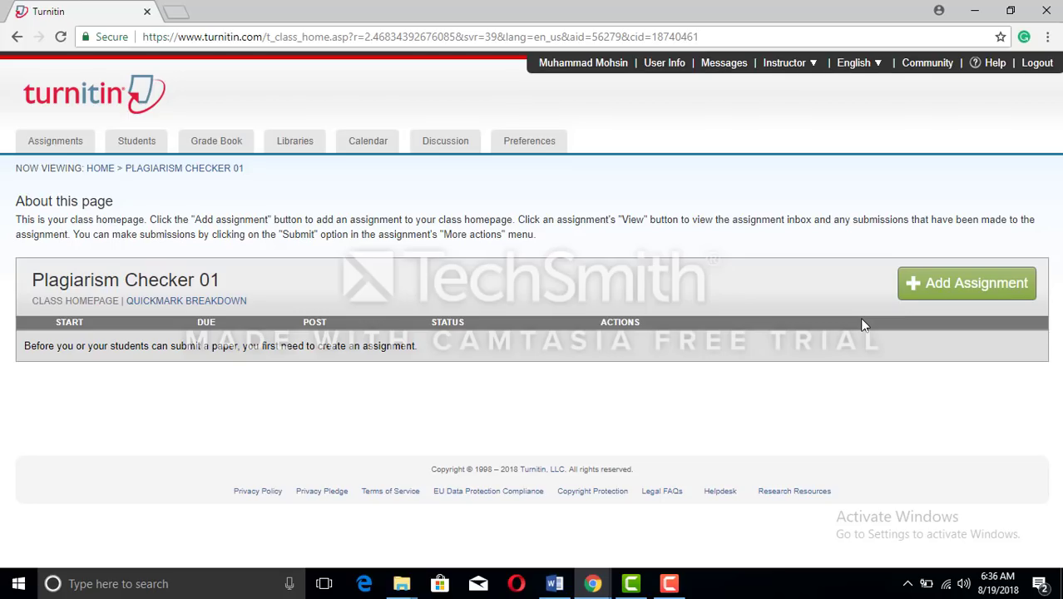
Add a new assignment and fill its title with A1 from the autofill suggestion.
{"action": "left_click", "coordinate": [933, 291]}
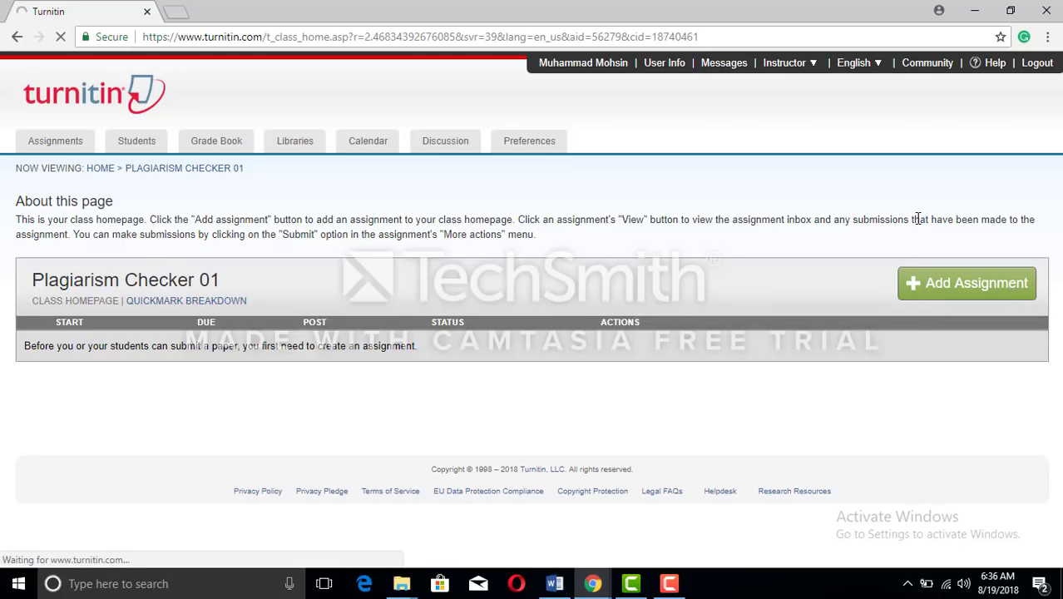
{"action": "left_click", "coordinate": [935, 283]}
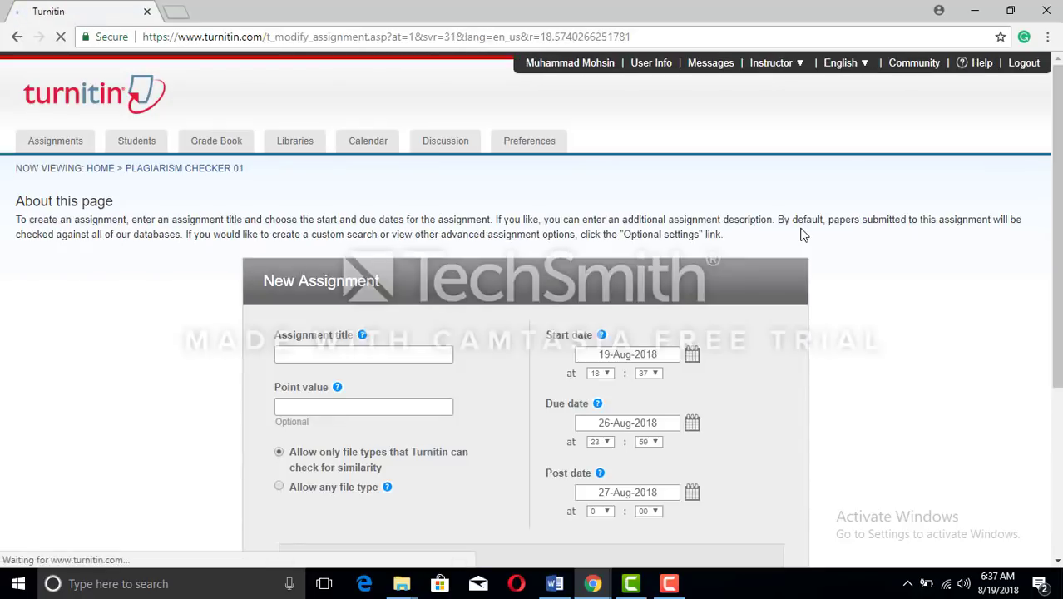
{"action": "scroll", "coordinate": [1059, 248], "scroll_direction": "down", "scroll_amount": 1}
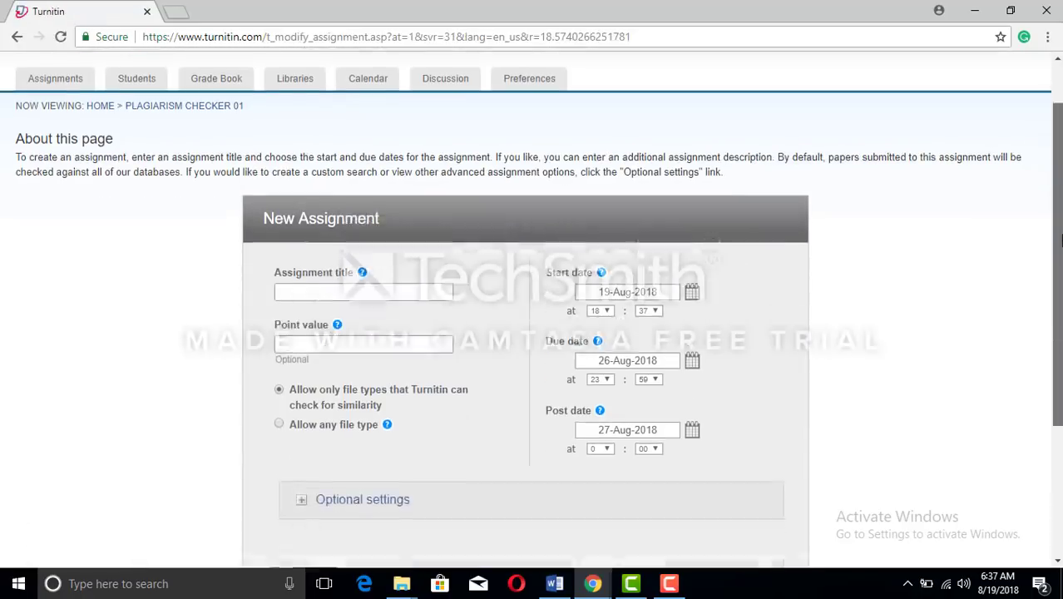
{"action": "left_click", "coordinate": [380, 278]}
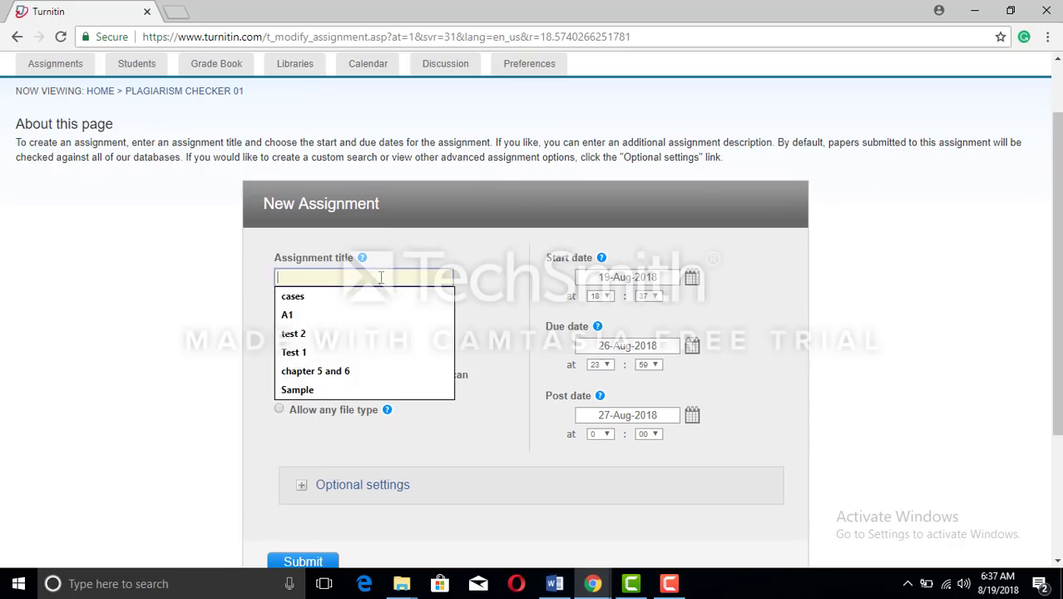
{"action": "left_click", "coordinate": [338, 324]}
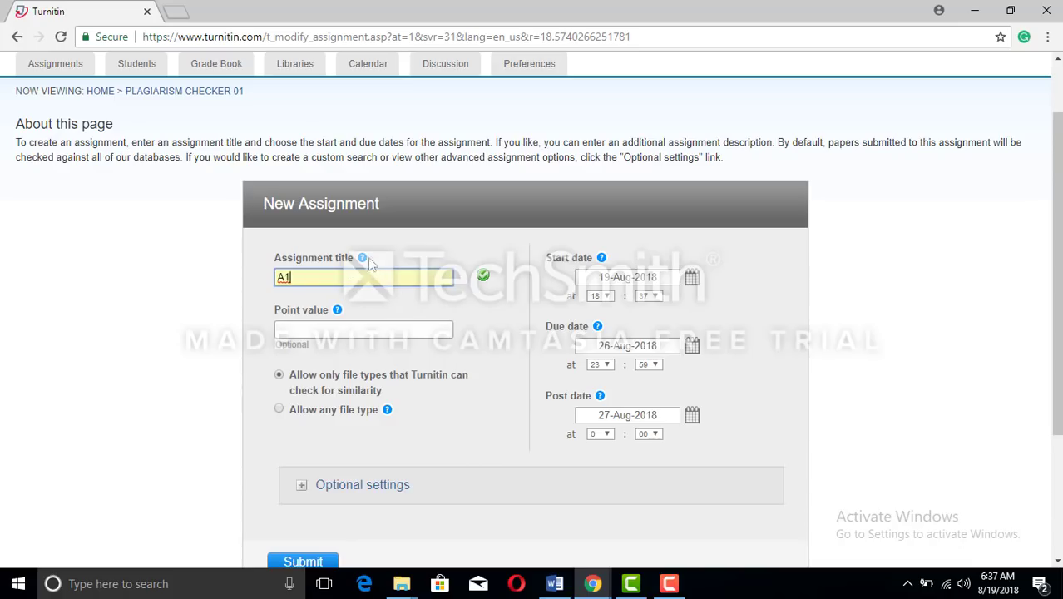
{"action": "mouse_move", "coordinate": [363, 260]}
Set the due date to 31 August 2019 in the due date calendar.
{"action": "left_click", "coordinate": [647, 352]}
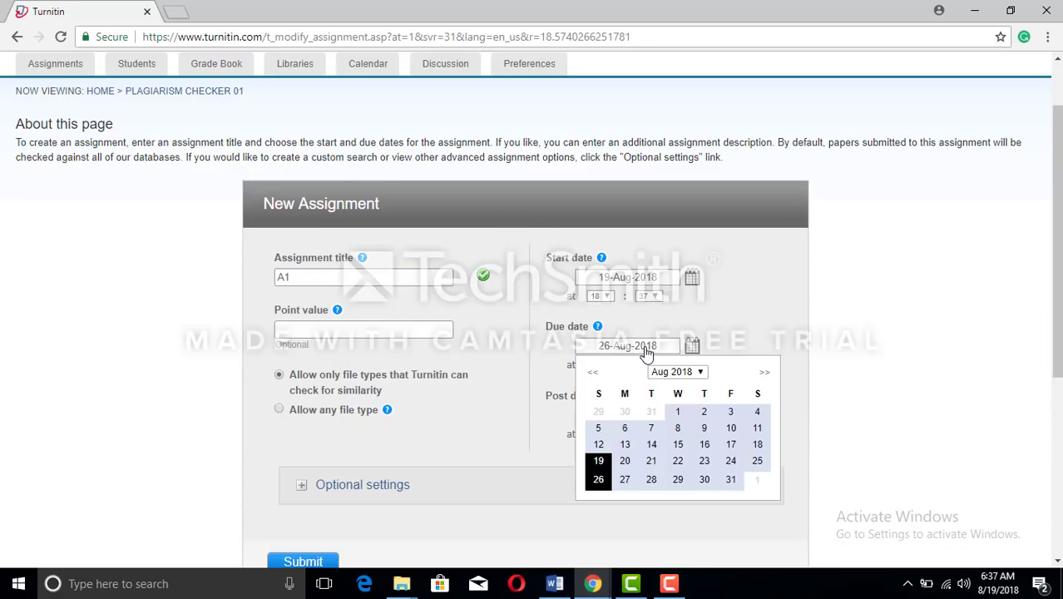
{"action": "left_click", "coordinate": [689, 374]}
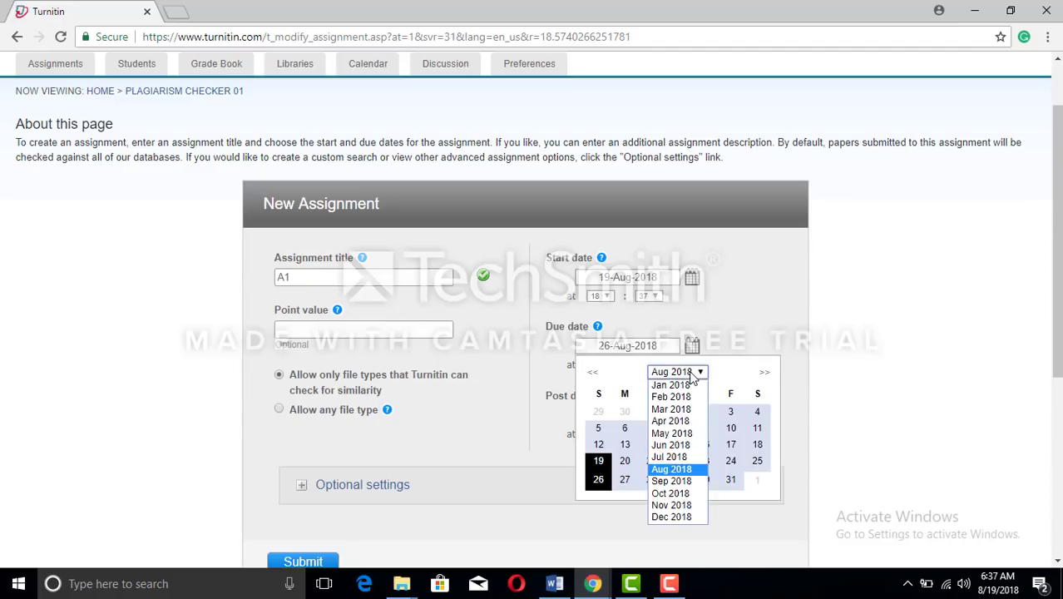
{"action": "left_click", "coordinate": [679, 516]}
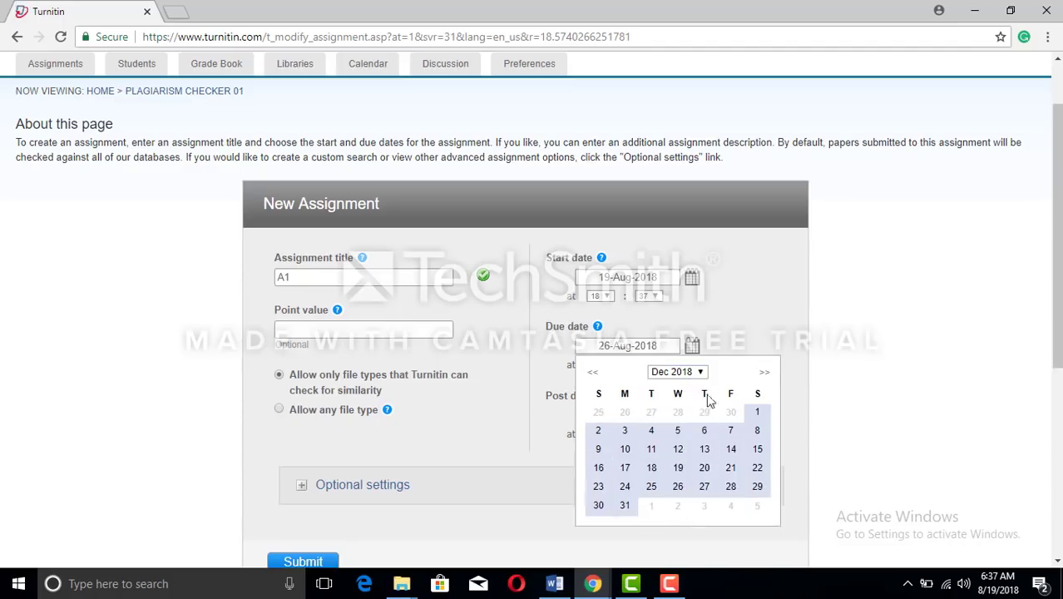
{"action": "left_click", "coordinate": [764, 371]}
{"action": "left_click", "coordinate": [701, 372]}
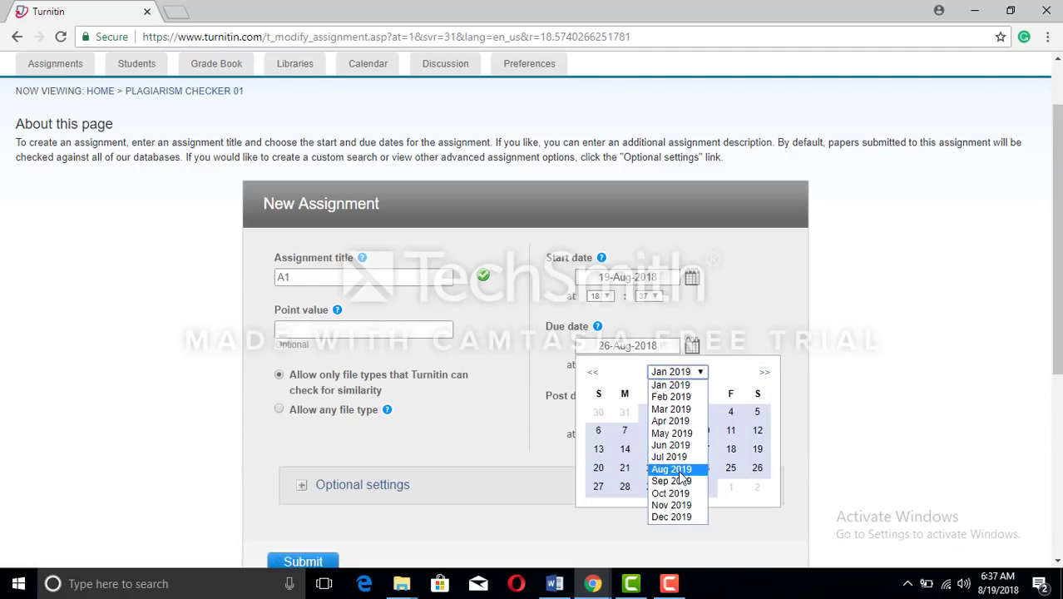
{"action": "left_click", "coordinate": [682, 470]}
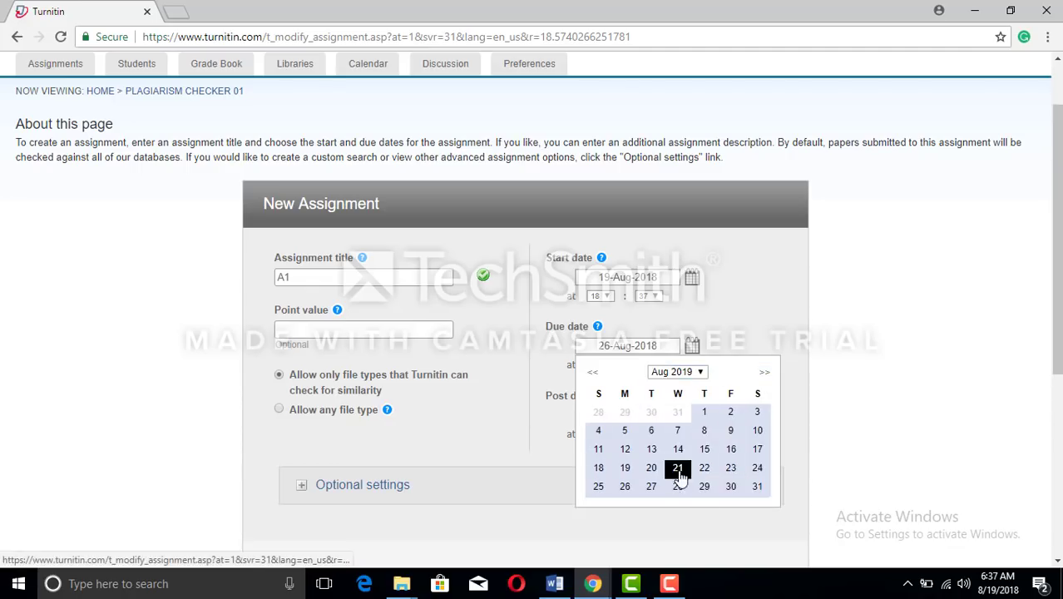
{"action": "left_click", "coordinate": [757, 489]}
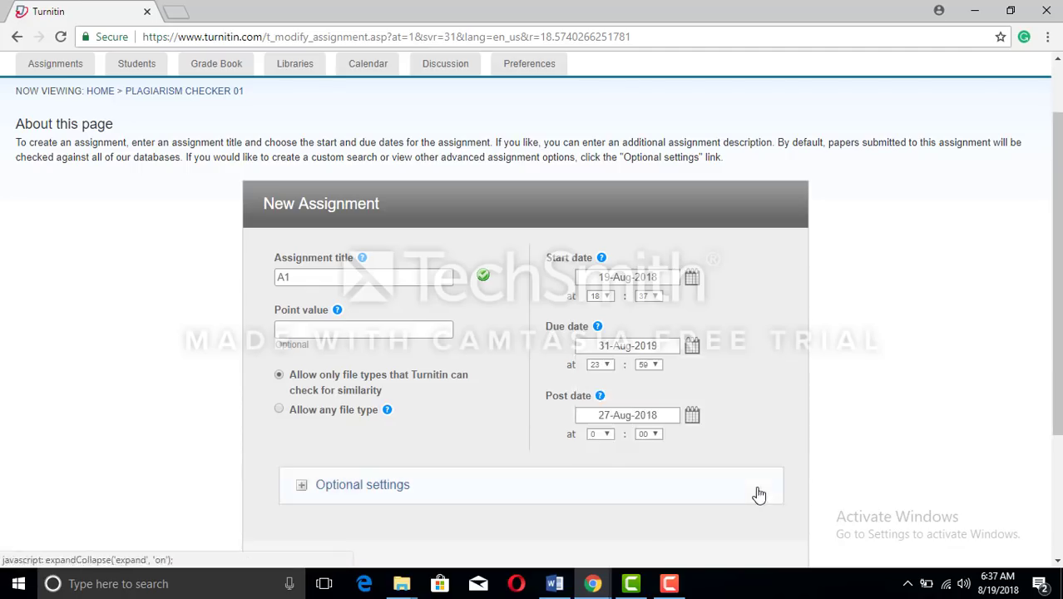
Set the post date to 31 August 2019 in the post date calendar.
{"action": "left_click", "coordinate": [639, 422]}
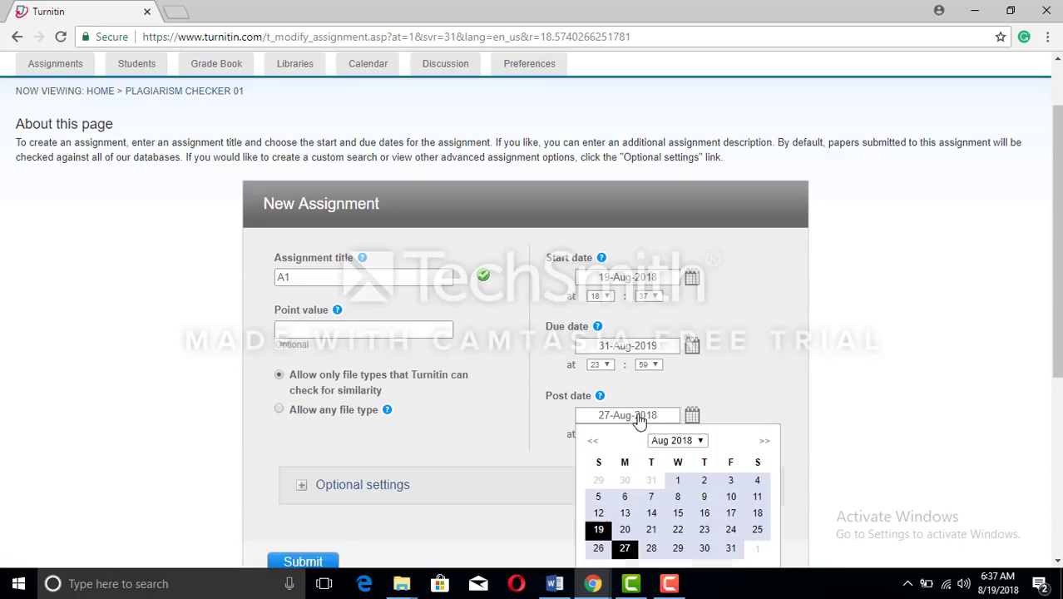
{"action": "left_click", "coordinate": [691, 446]}
{"action": "left_click", "coordinate": [691, 413]}
{"action": "left_click", "coordinate": [764, 442]}
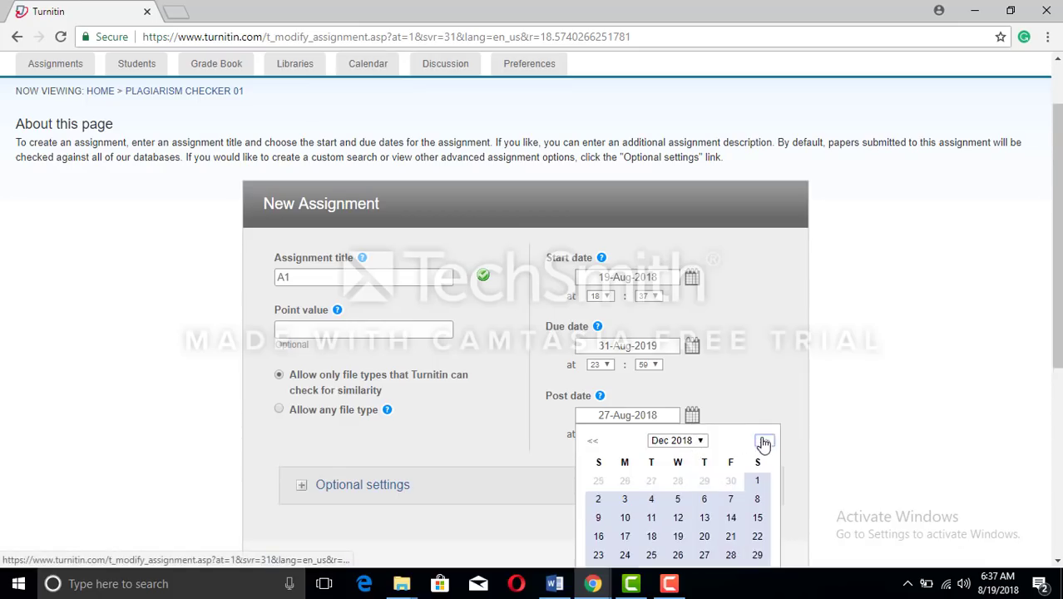
{"action": "left_click", "coordinate": [762, 441]}
{"action": "left_click", "coordinate": [690, 440]}
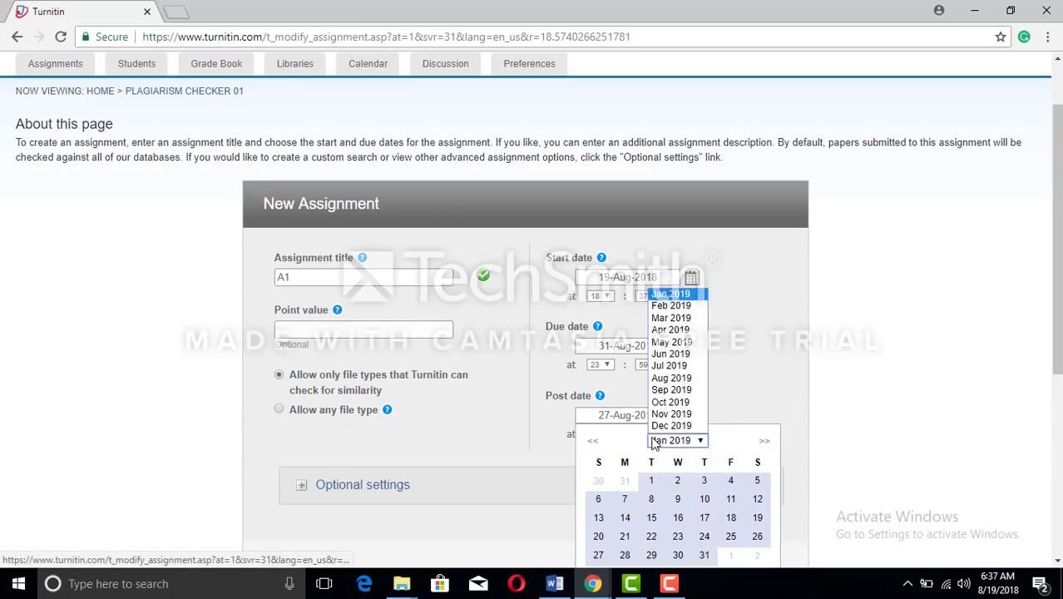
{"action": "left_click", "coordinate": [689, 379]}
{"action": "left_click", "coordinate": [757, 557]}
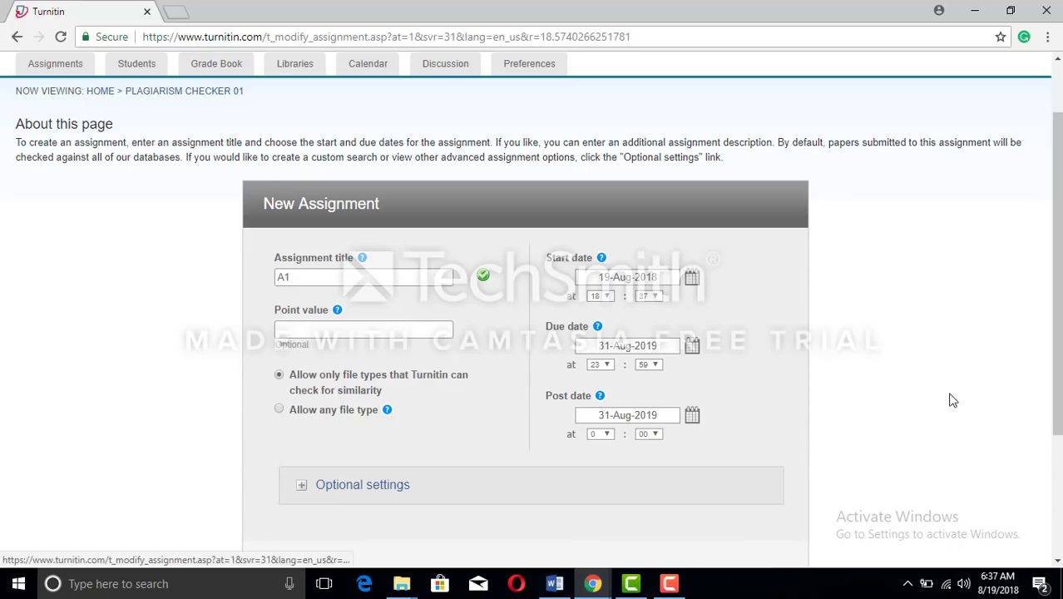
{"action": "scroll", "coordinate": [512, 401], "scroll_direction": "down", "scroll_amount": 2}
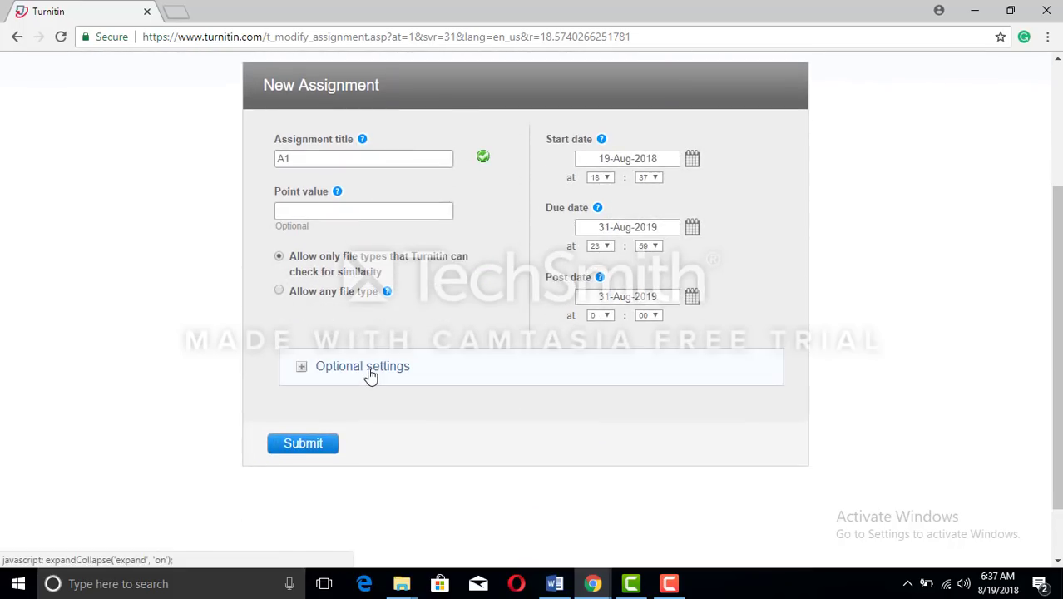
In optional settings, keep Similarity Reports generating immediately with overwrites allowed.
{"action": "left_click", "coordinate": [370, 376]}
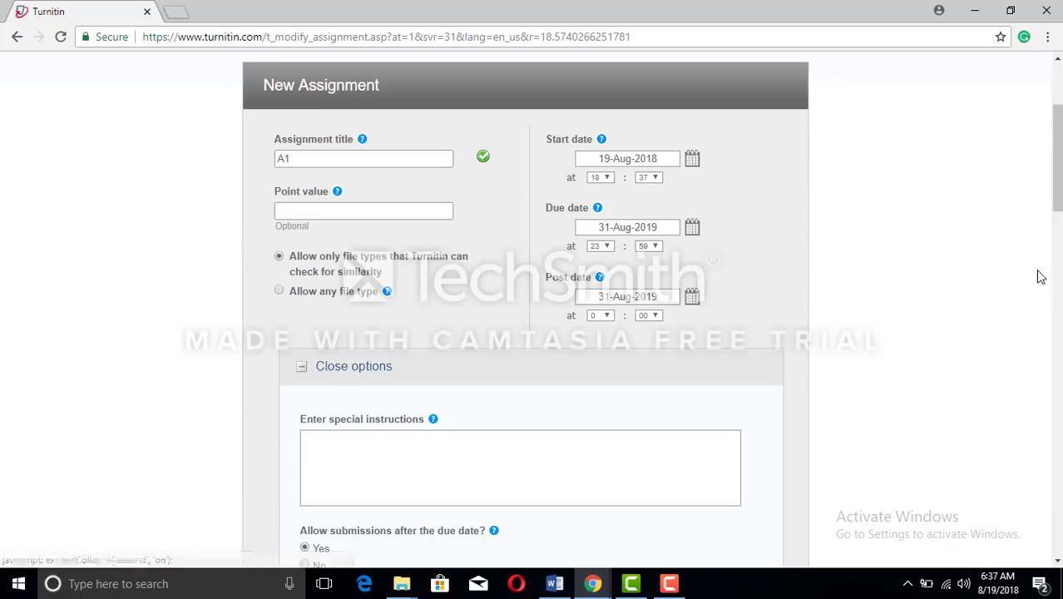
{"action": "left_click_drag", "start_coordinate": [1056, 176], "coordinate": [1057, 252]}
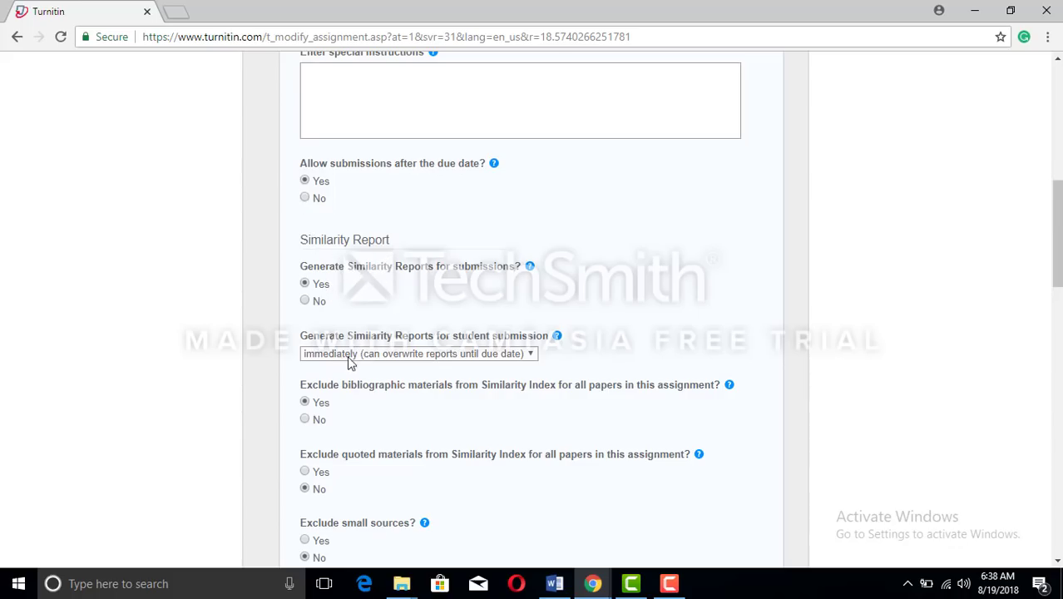
{"action": "left_click", "coordinate": [485, 354]}
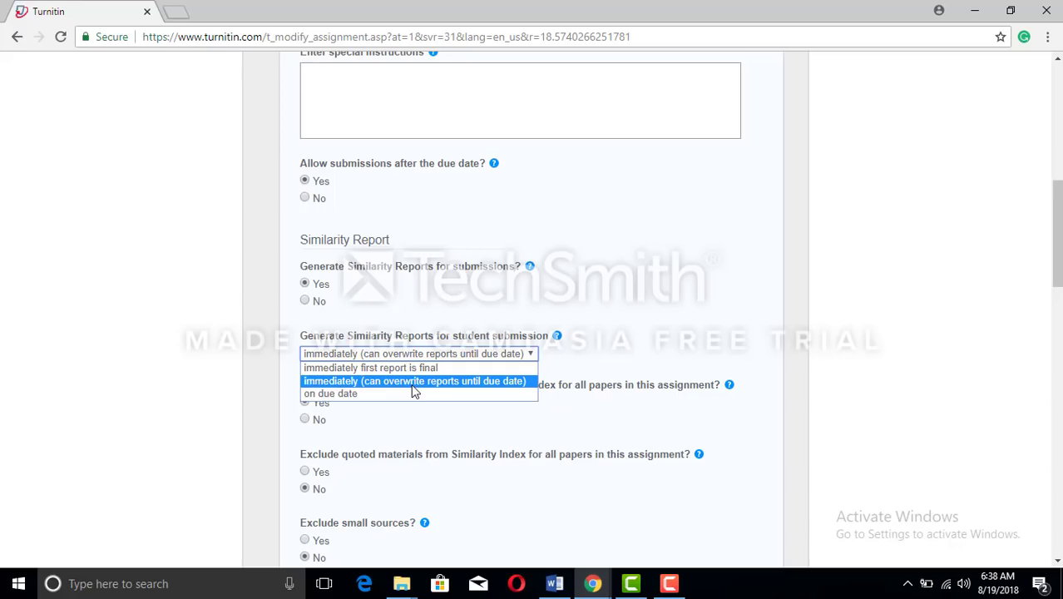
{"action": "left_click", "coordinate": [412, 385]}
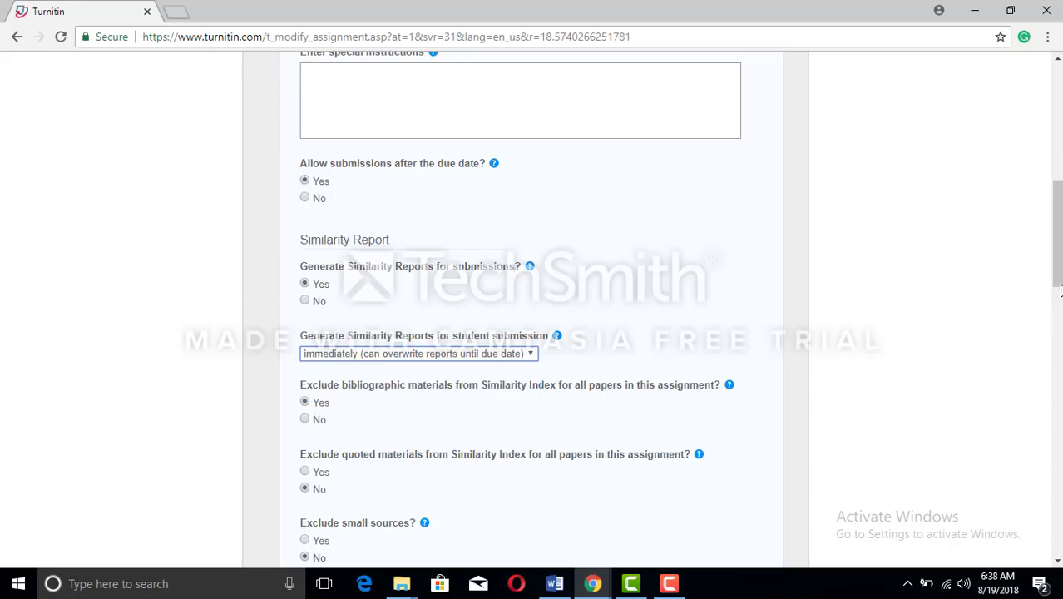
Set excluding bibliographic materials from the Similarity Index to No.
{"action": "left_click_drag", "start_coordinate": [1059, 285], "coordinate": [1059, 317]}
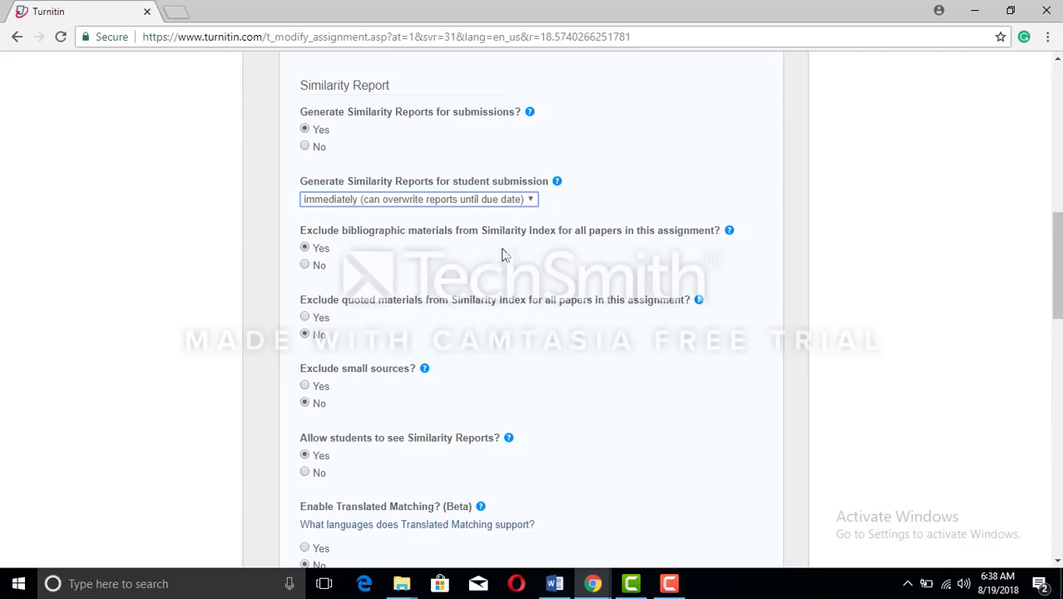
{"action": "left_click", "coordinate": [305, 267]}
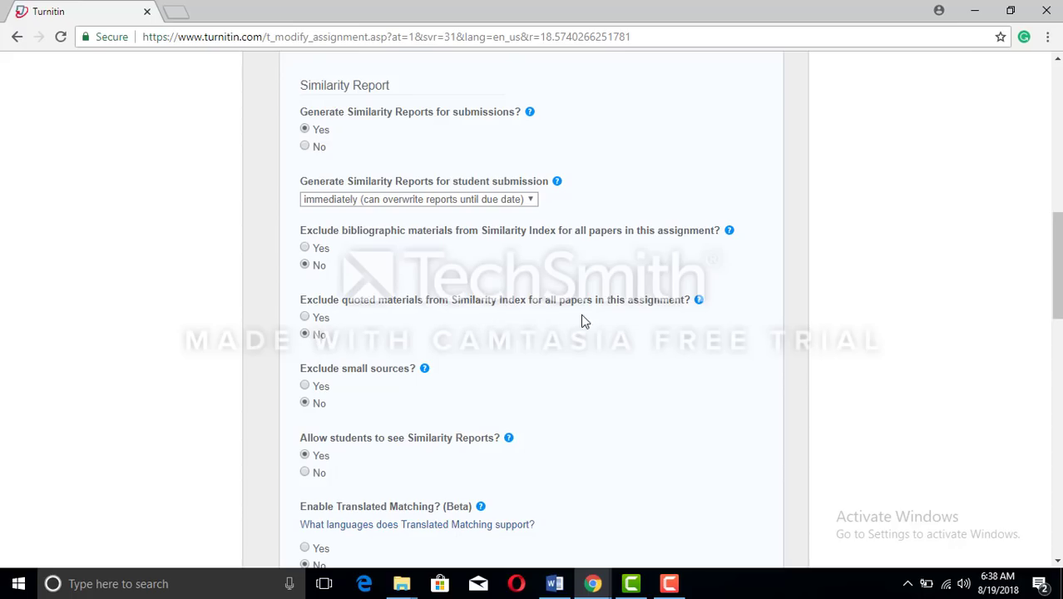
{"action": "scroll", "coordinate": [1058, 266], "scroll_direction": "down", "scroll_amount": 3}
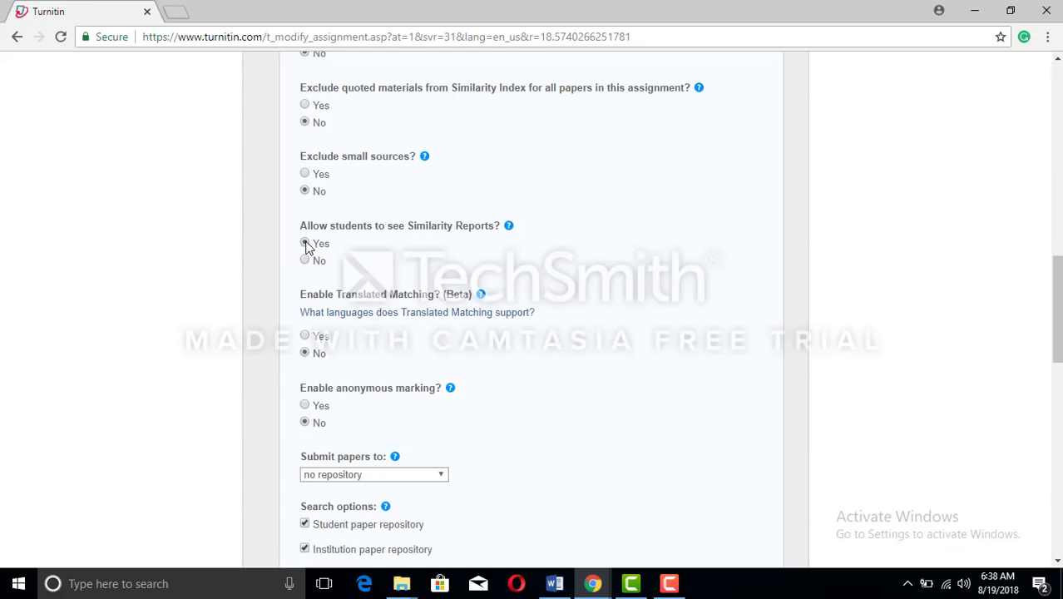
{"action": "scroll", "coordinate": [1055, 294], "scroll_direction": "down", "scroll_amount": 1}
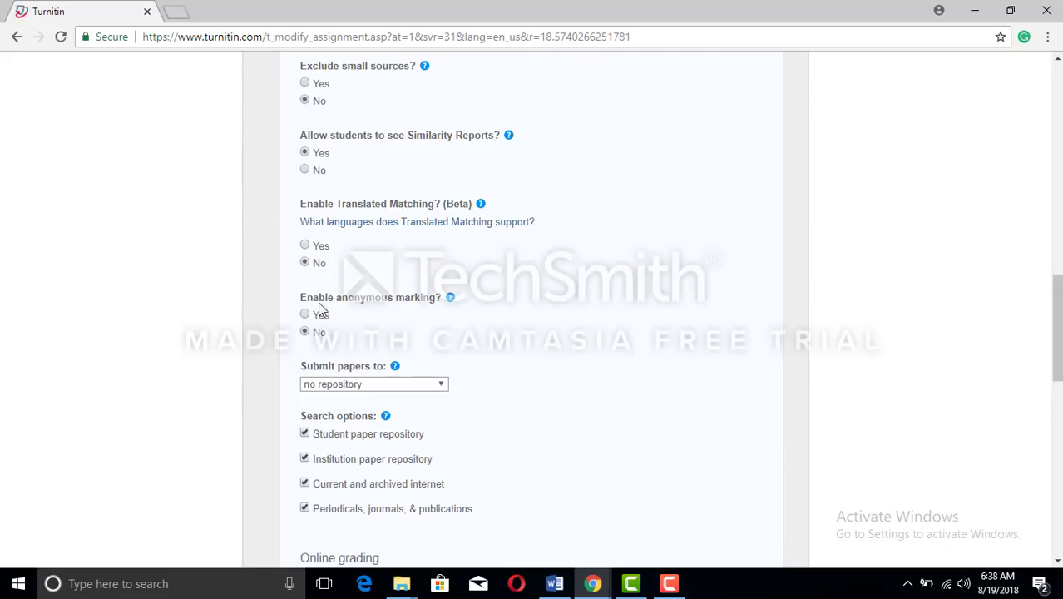
{"action": "left_click", "coordinate": [356, 386]}
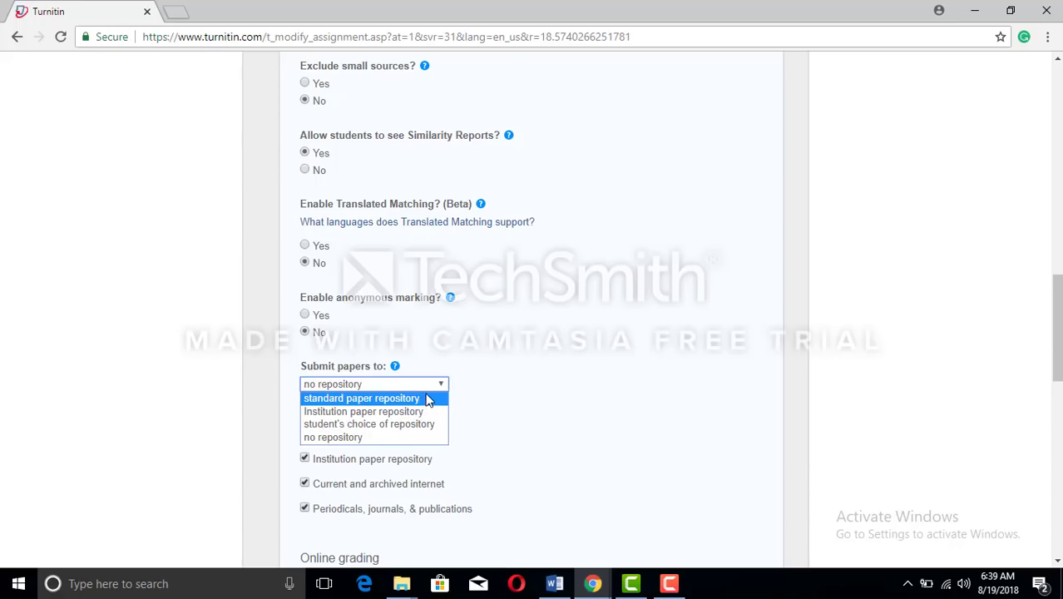
{"action": "left_click", "coordinate": [386, 437]}
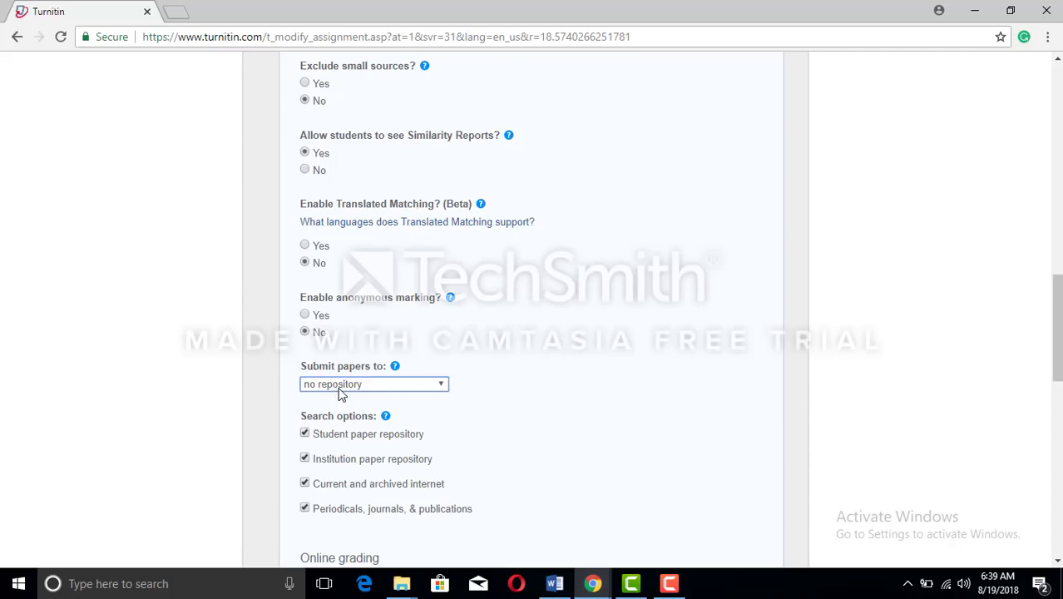
{"action": "left_click_drag", "start_coordinate": [1060, 335], "coordinate": [1060, 381]}
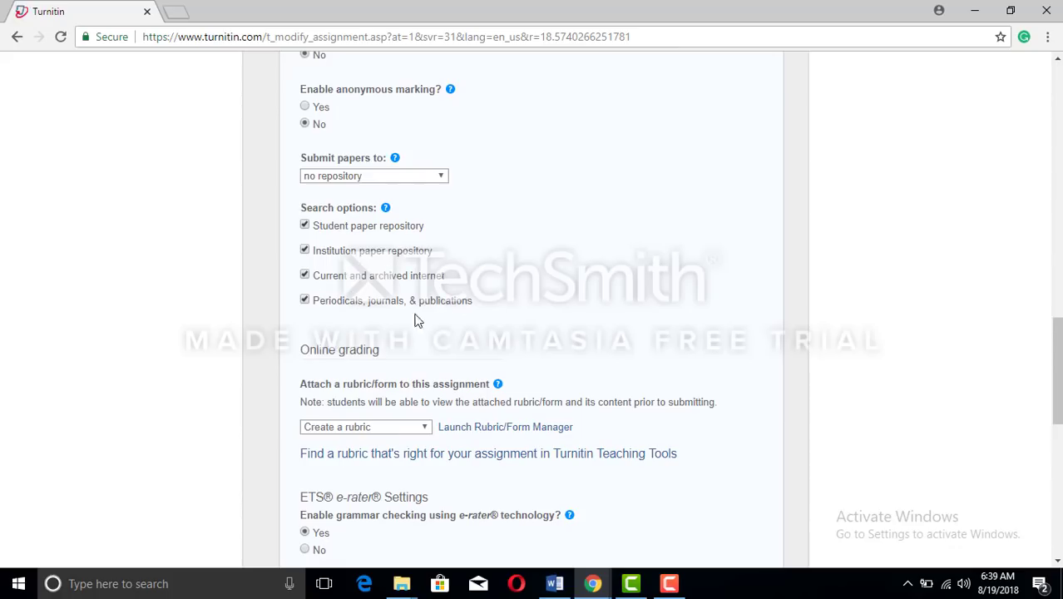
Turn e-rater grammar checking off and then back on to Yes.
{"action": "left_click_drag", "start_coordinate": [1060, 368], "coordinate": [1059, 384]}
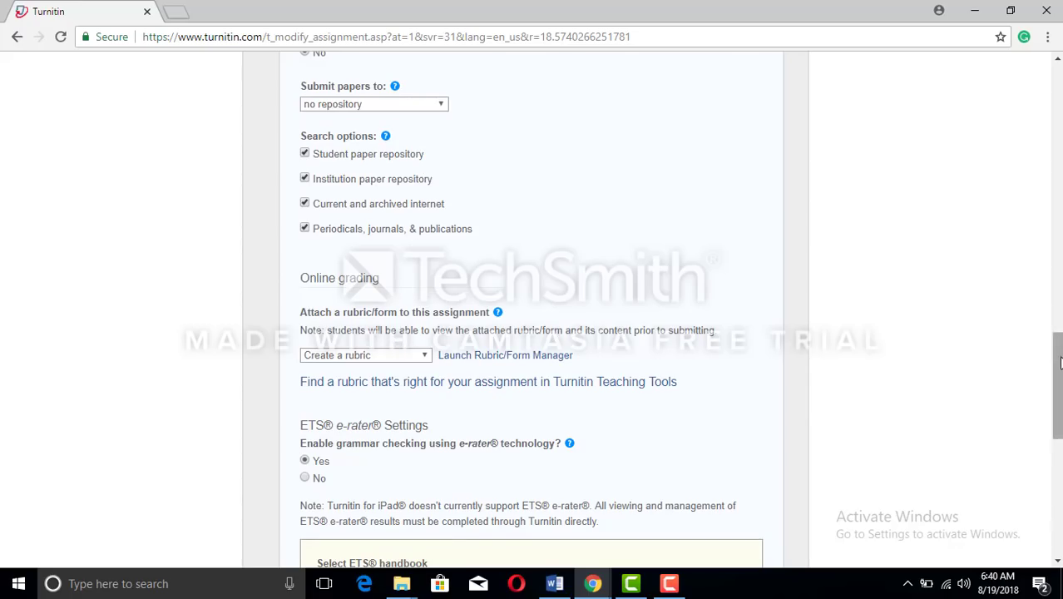
{"action": "scroll", "coordinate": [521, 253], "scroll_direction": "down", "scroll_amount": 2}
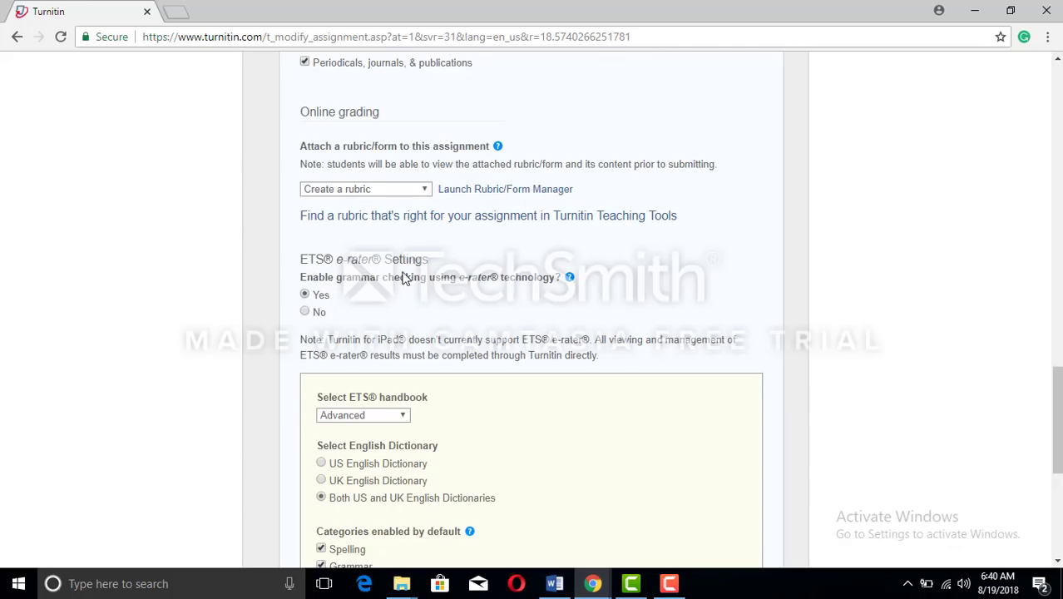
{"action": "left_click", "coordinate": [307, 313]}
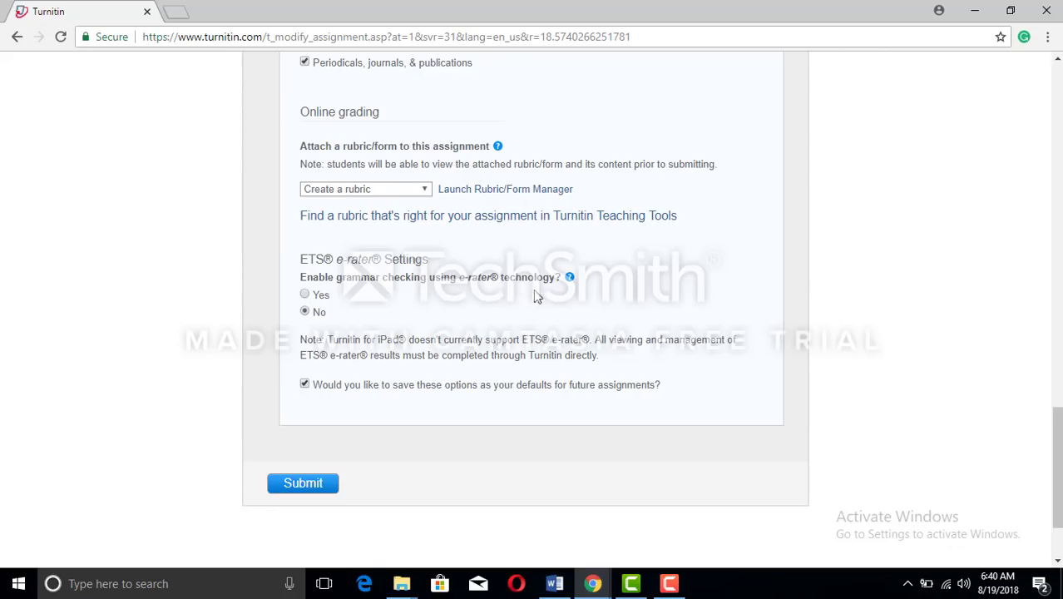
{"action": "left_click", "coordinate": [306, 295]}
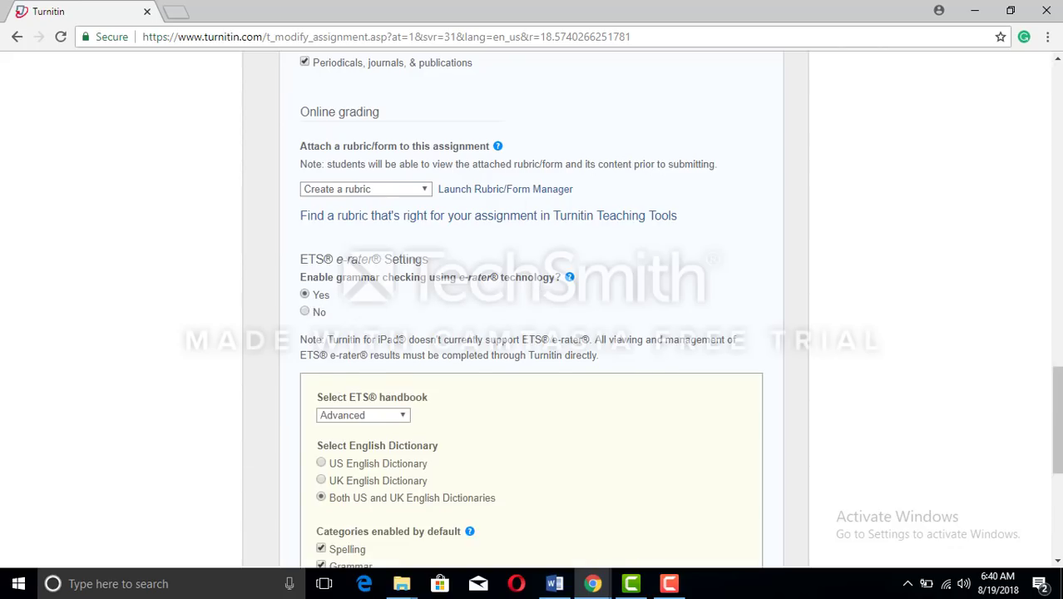
Keep the Advanced ETS handbook and submit assignment A1.
{"action": "scroll", "coordinate": [1059, 403], "scroll_direction": "down", "scroll_amount": 3}
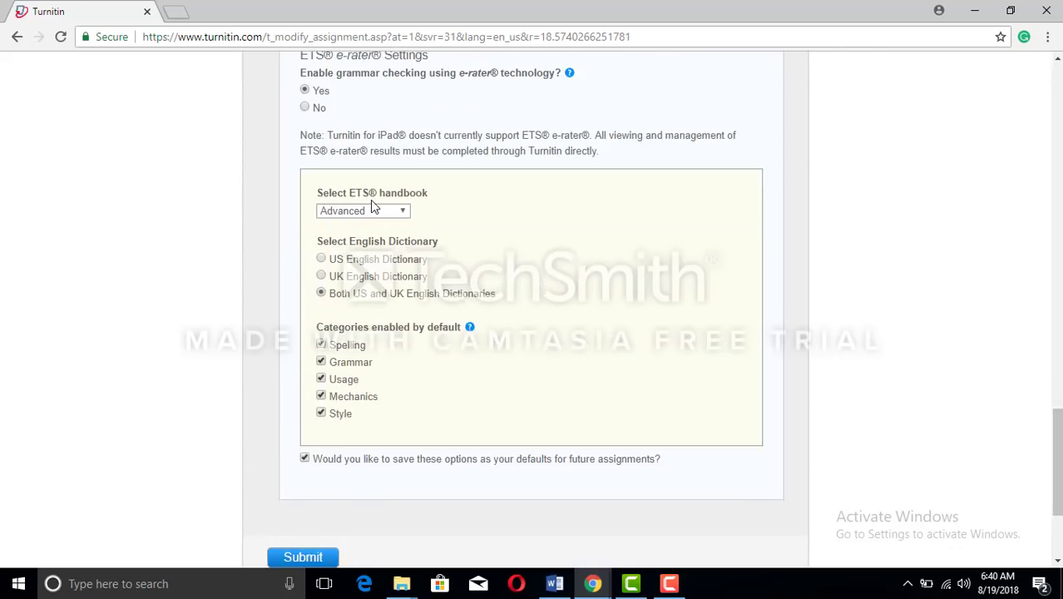
{"action": "left_click", "coordinate": [372, 212]}
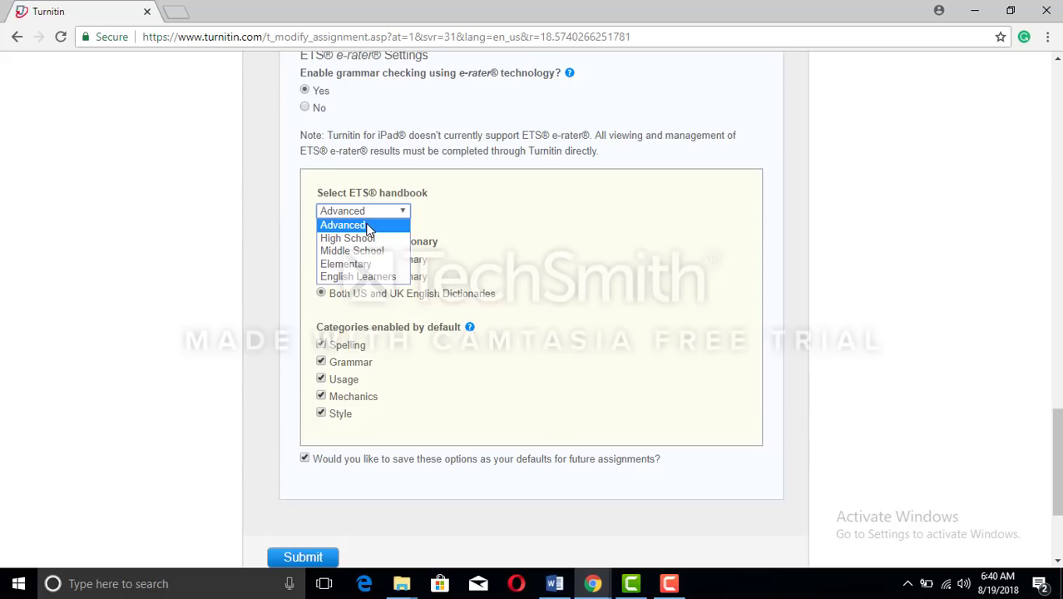
{"action": "left_click", "coordinate": [368, 226]}
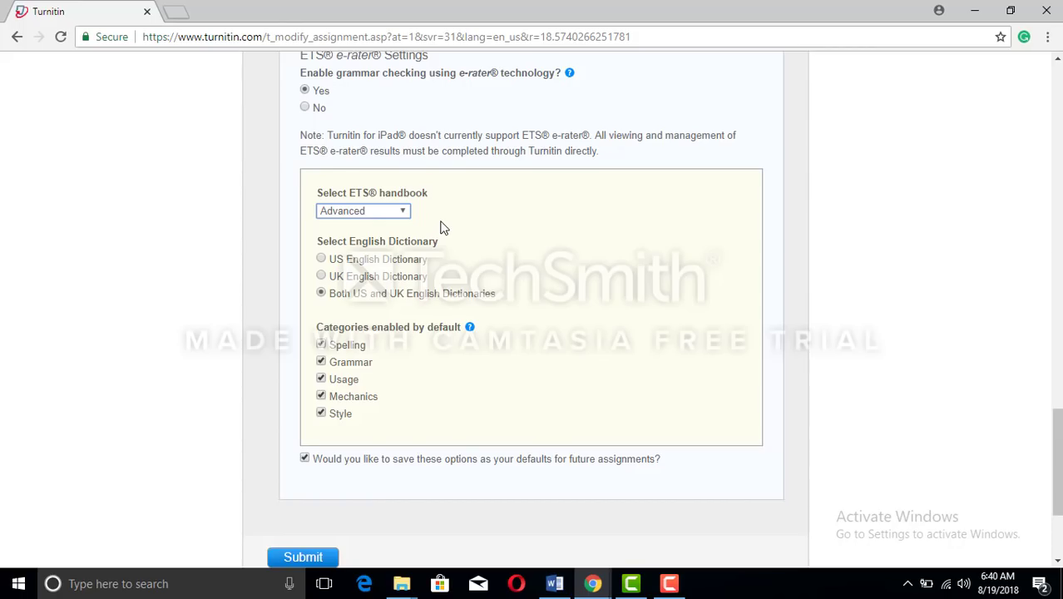
{"action": "left_click_drag", "start_coordinate": [1057, 458], "coordinate": [1057, 471]}
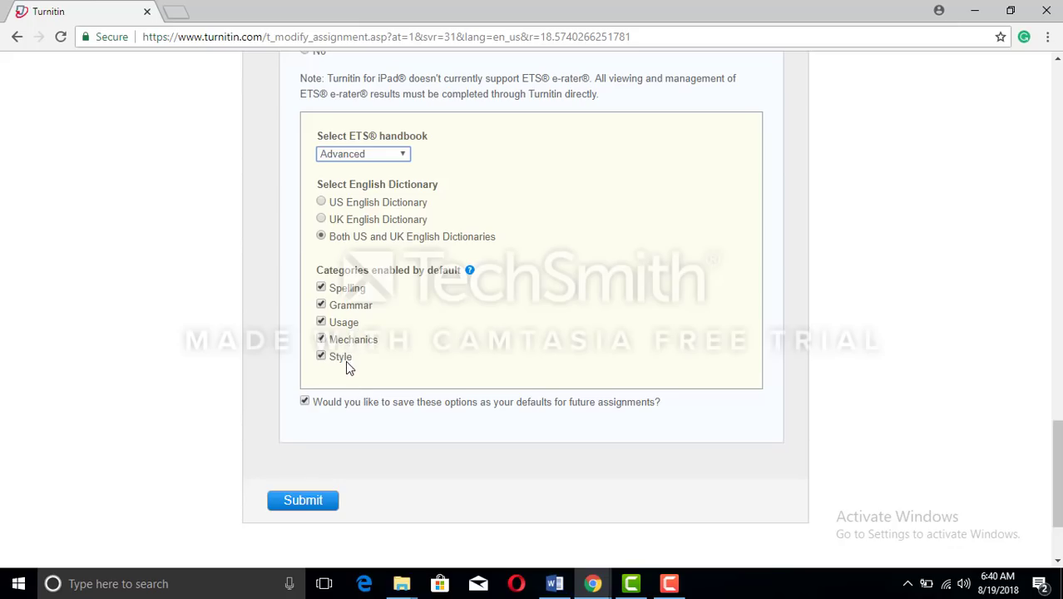
{"action": "left_click", "coordinate": [317, 505]}
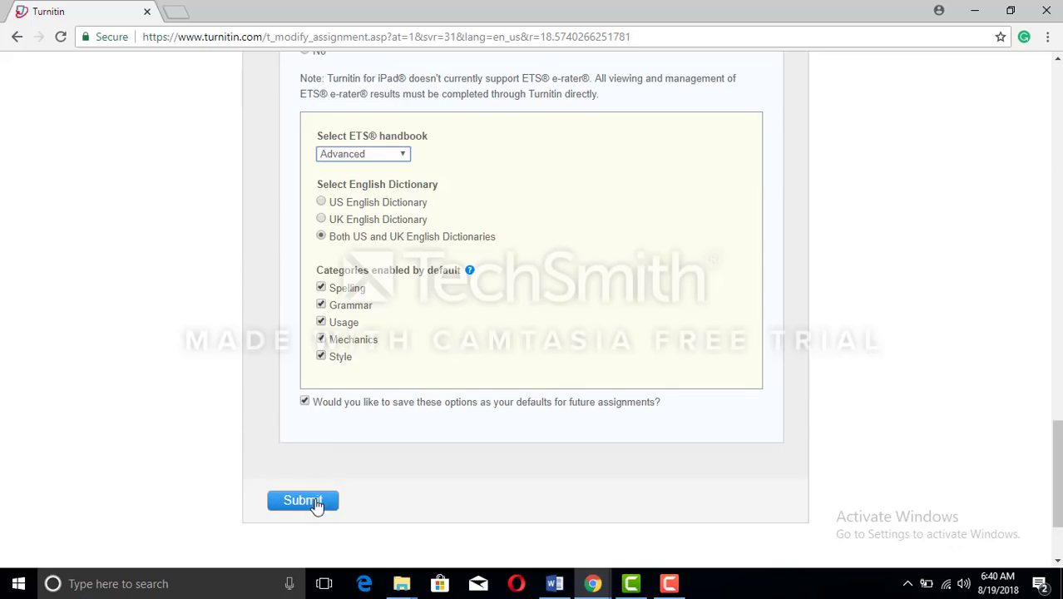
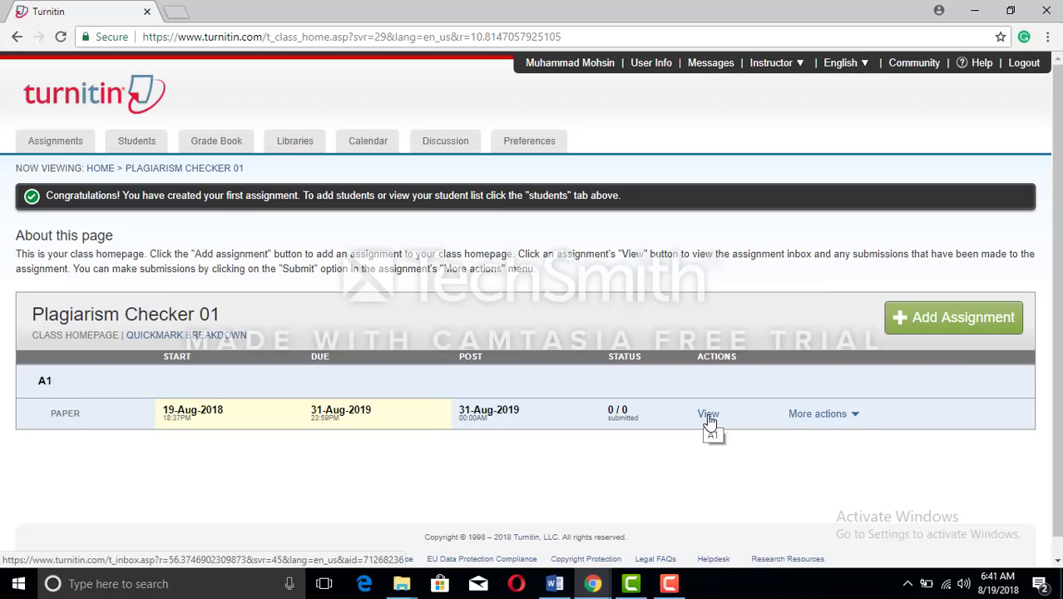
Open the single file upload form for assignment A1.
{"action": "left_click", "coordinate": [709, 414]}
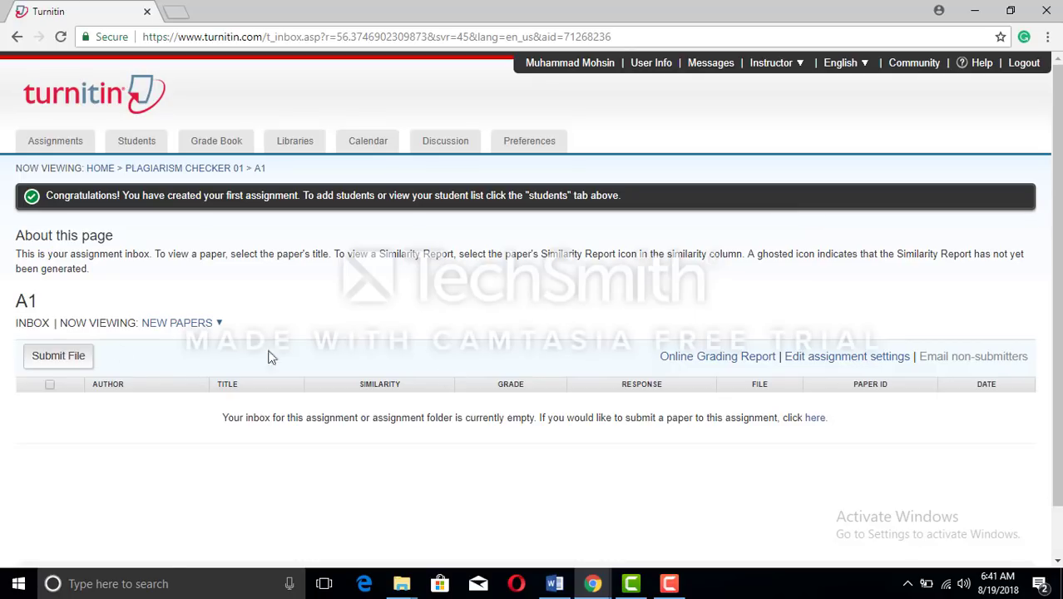
{"action": "left_click", "coordinate": [55, 357]}
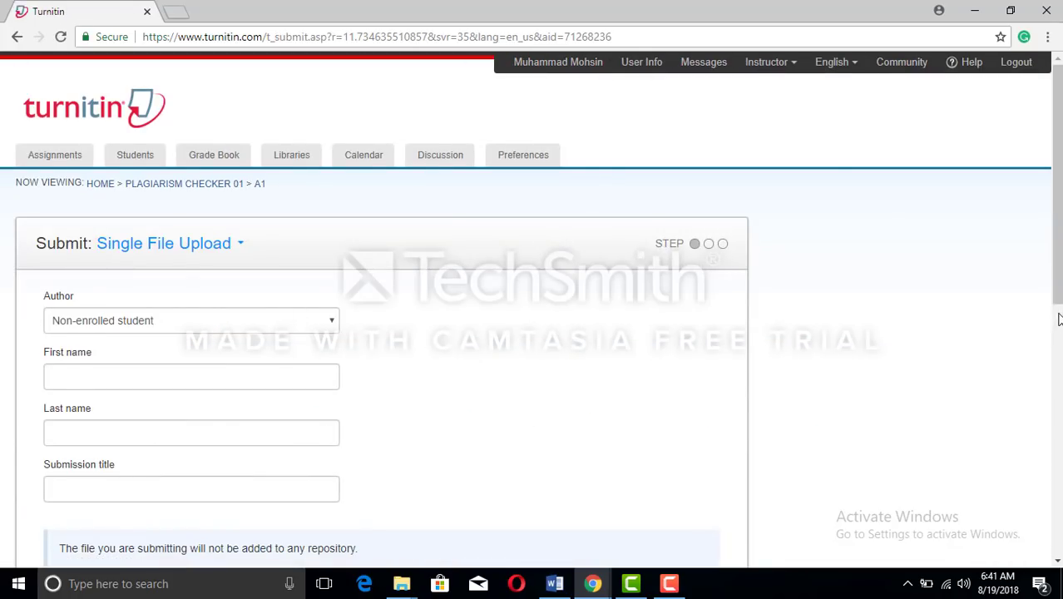
{"action": "scroll", "coordinate": [1059, 309], "scroll_direction": "down", "scroll_amount": 1}
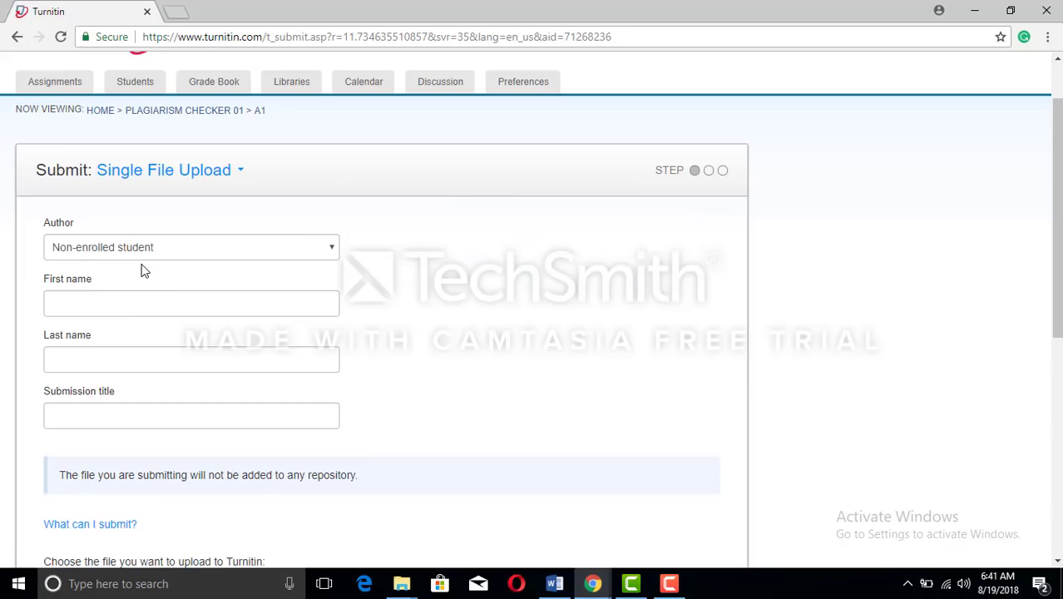
Fill in the author's first and last name from suggestions and the submission title 'Test 1'.
{"action": "left_click", "coordinate": [130, 307]}
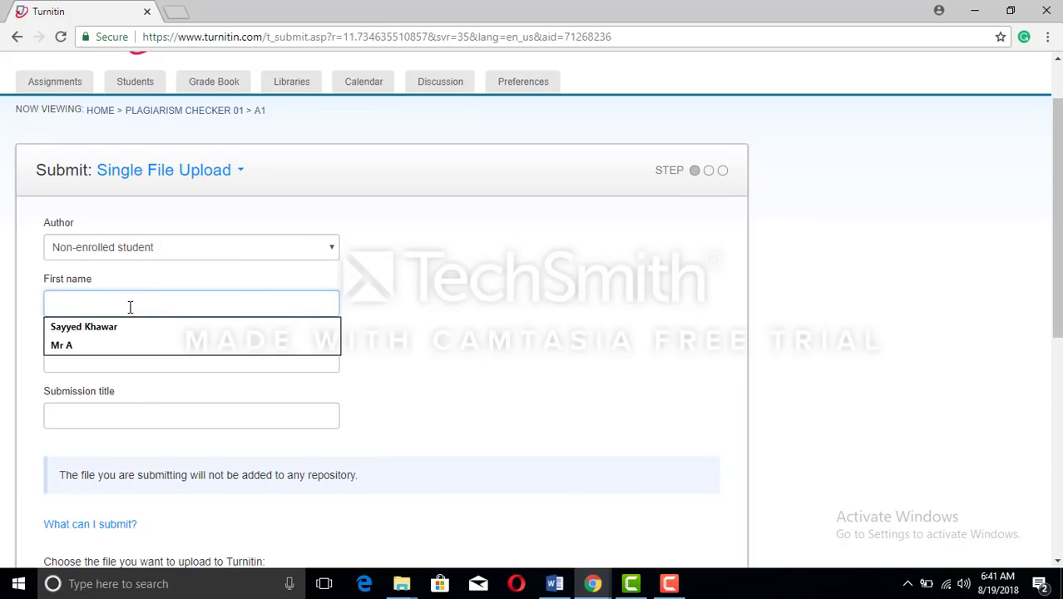
{"action": "left_click", "coordinate": [106, 345]}
{"action": "left_click", "coordinate": [97, 358]}
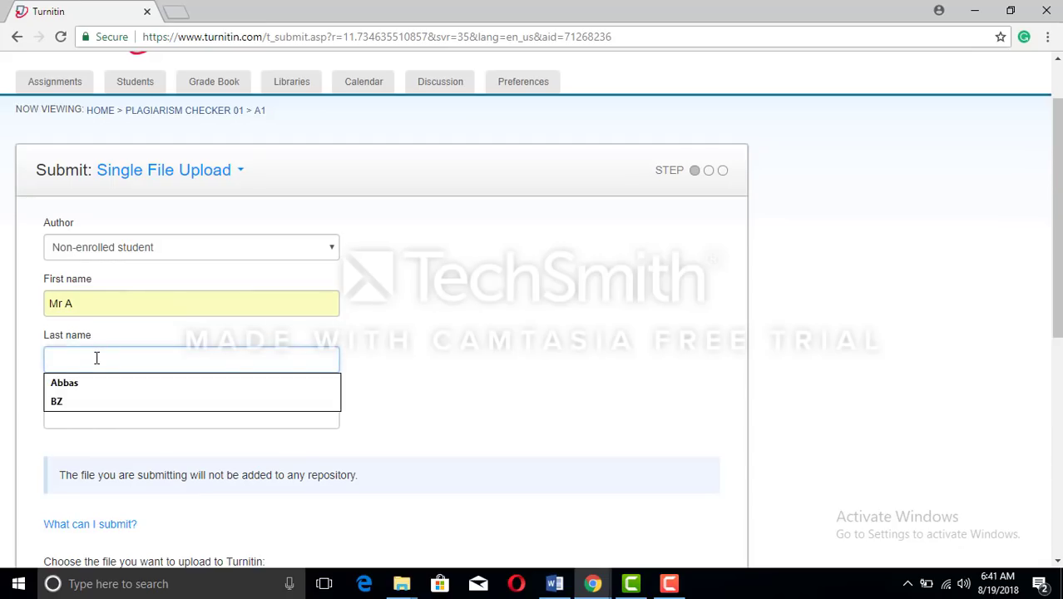
{"action": "type", "text": "BS"}
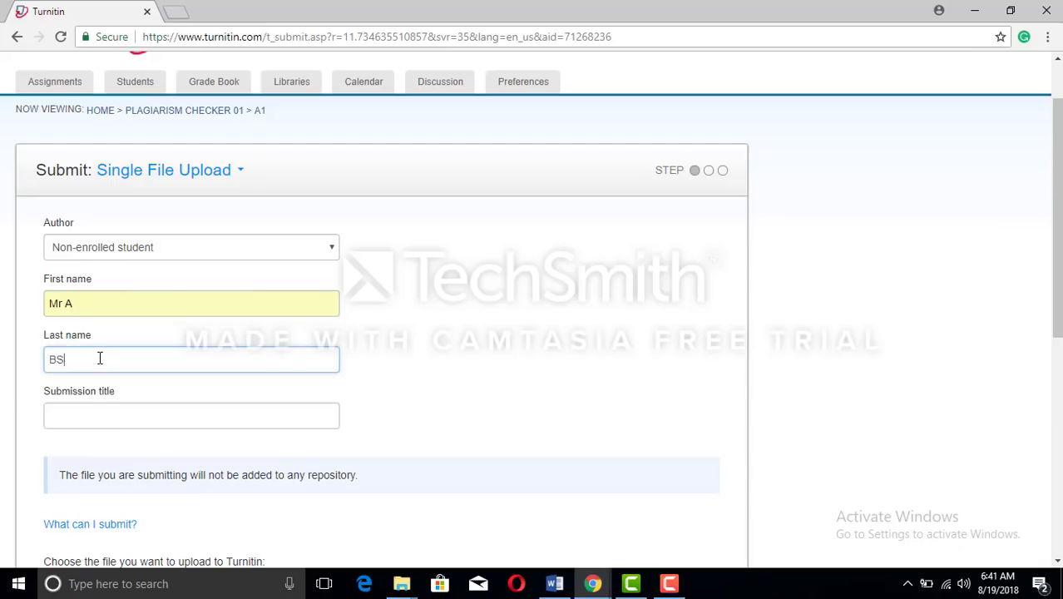
{"action": "key", "text": "BackSpace"}
{"action": "type", "text": "Z"}
{"action": "left_click", "coordinate": [113, 381]}
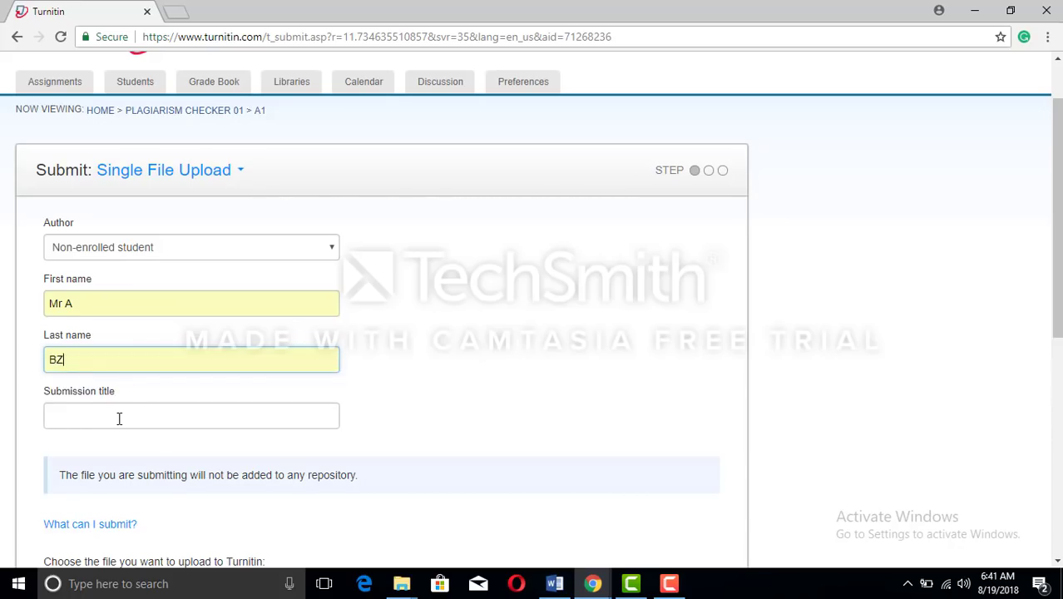
{"action": "left_click", "coordinate": [118, 418]}
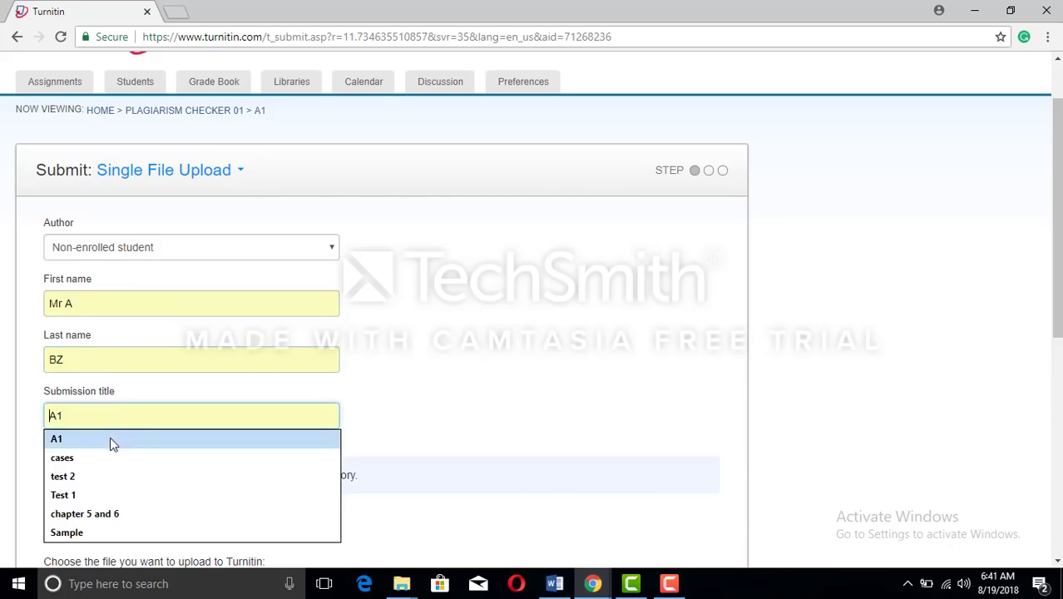
{"action": "left_click", "coordinate": [104, 500]}
{"action": "left_click_drag", "start_coordinate": [1058, 216], "coordinate": [1058, 356]}
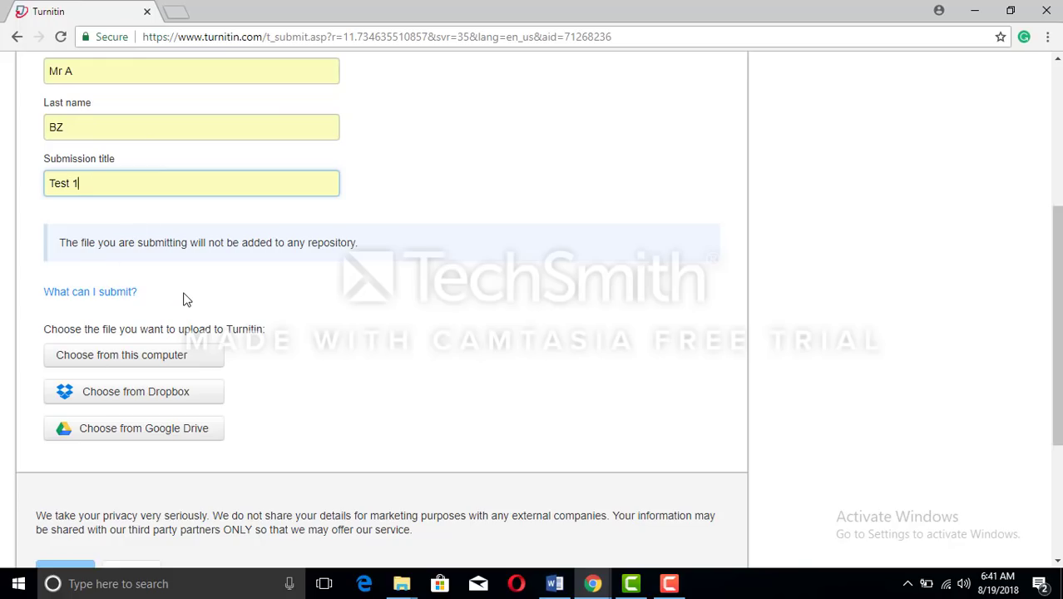
Attach the test 1.docx document from this computer.
{"action": "left_click", "coordinate": [179, 357]}
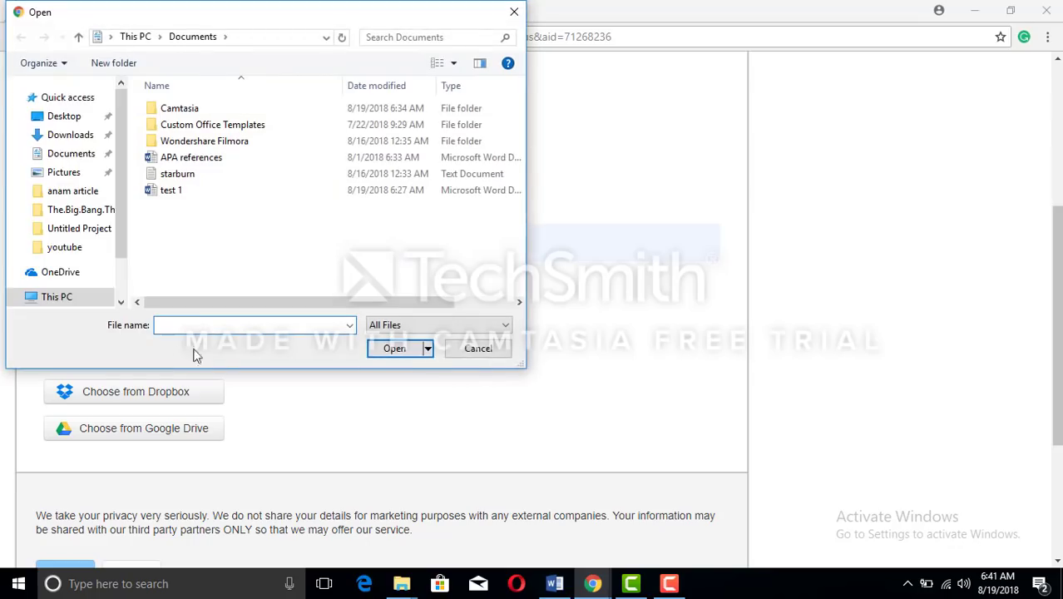
{"action": "left_click", "coordinate": [475, 349]}
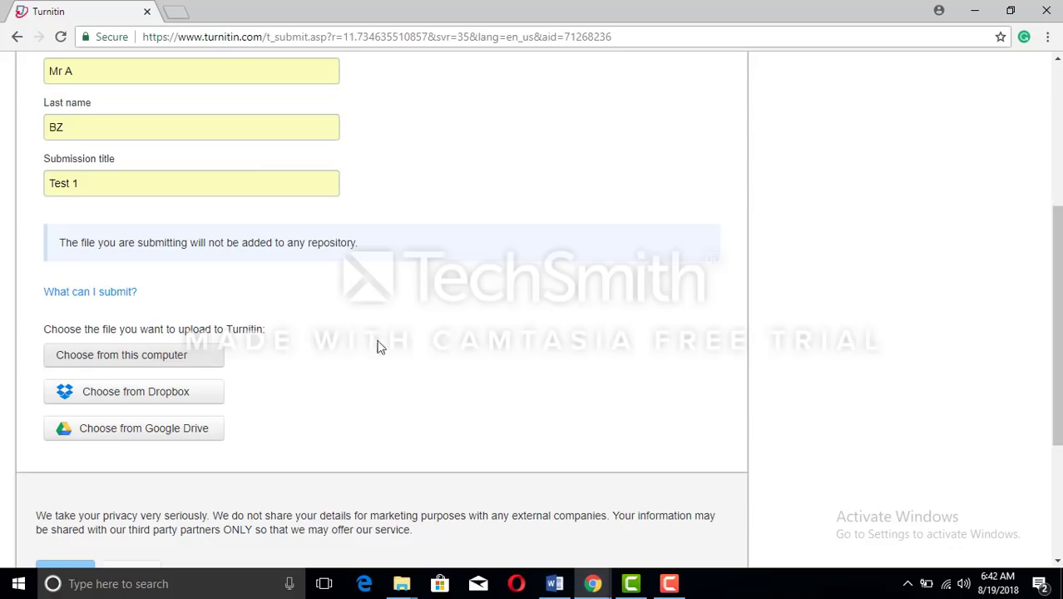
{"action": "left_click", "coordinate": [138, 368]}
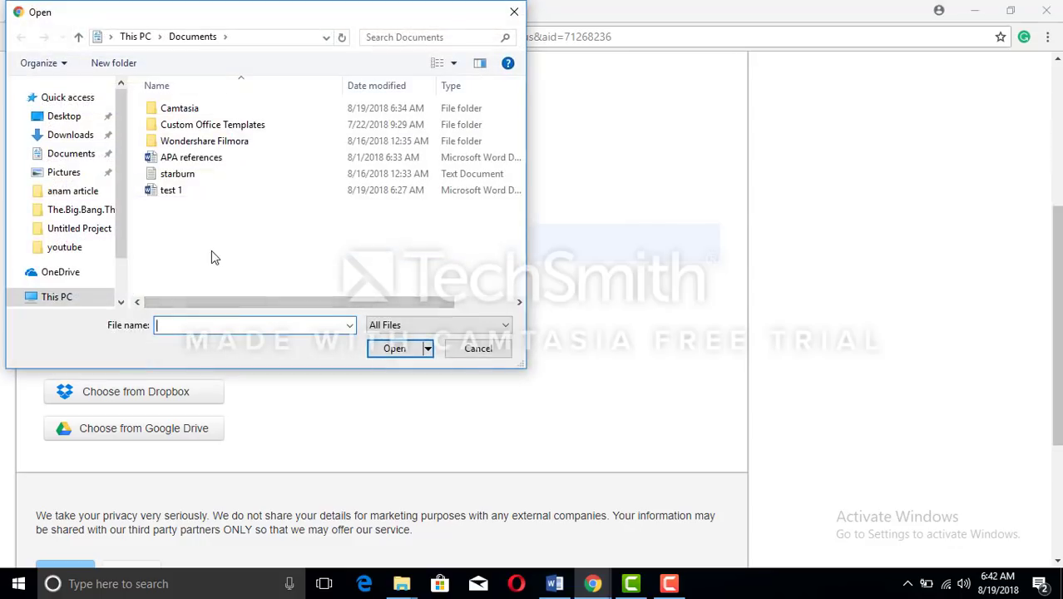
{"action": "left_click", "coordinate": [170, 198]}
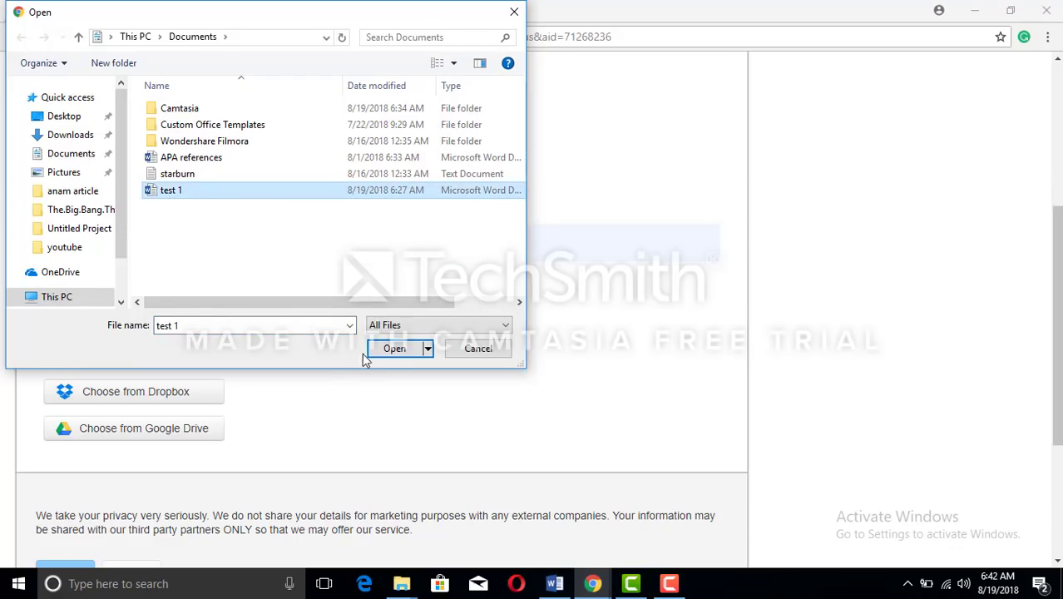
{"action": "left_click", "coordinate": [386, 354]}
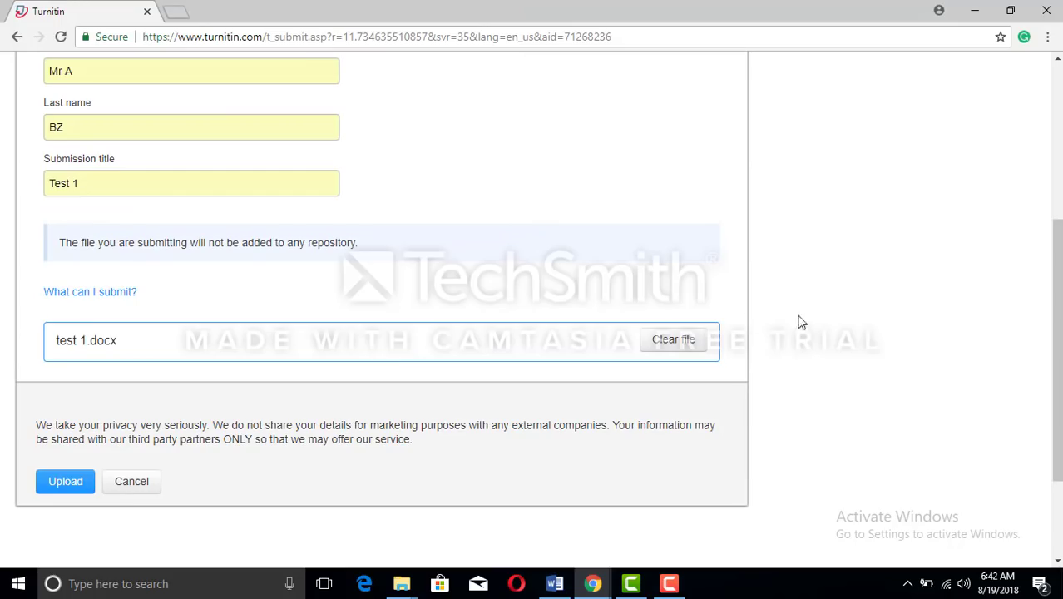
Upload the attached file and confirm the submission.
{"action": "scroll", "coordinate": [1059, 311], "scroll_direction": "down", "scroll_amount": 2}
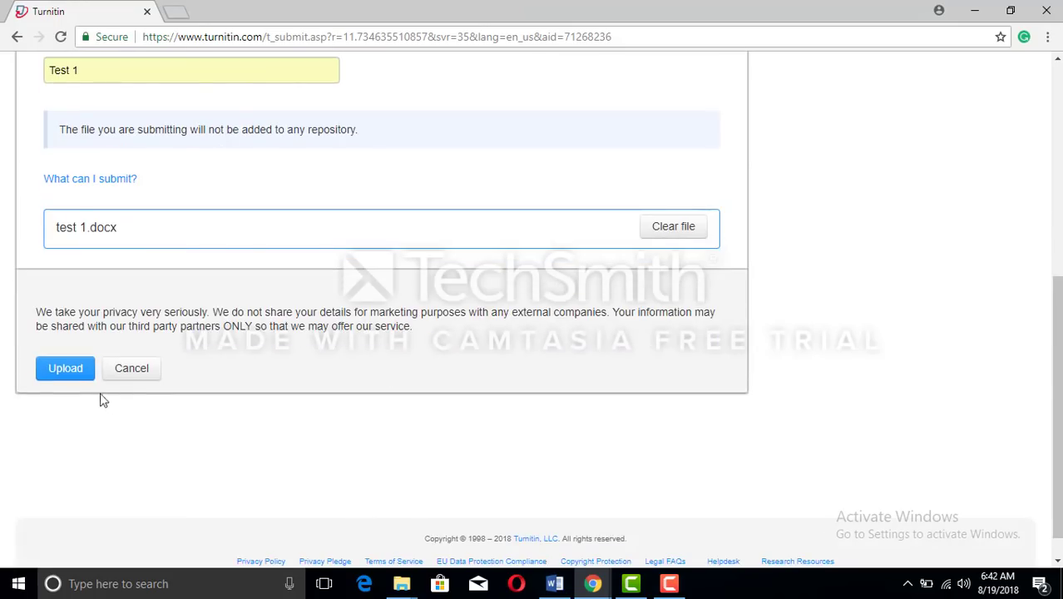
{"action": "left_click", "coordinate": [66, 372]}
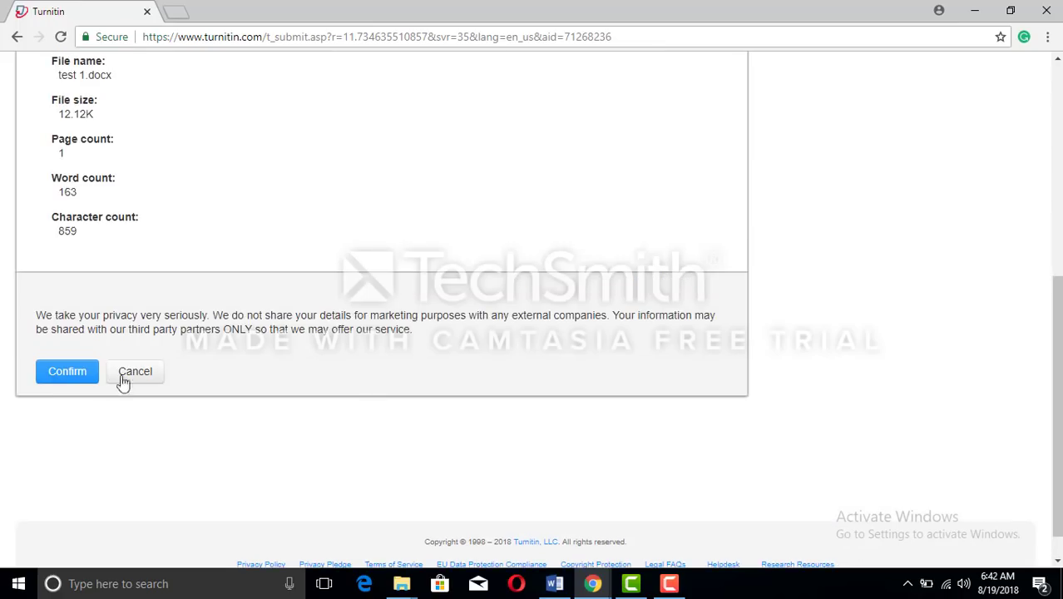
{"action": "scroll", "coordinate": [383, 308], "scroll_direction": "up", "scroll_amount": 2}
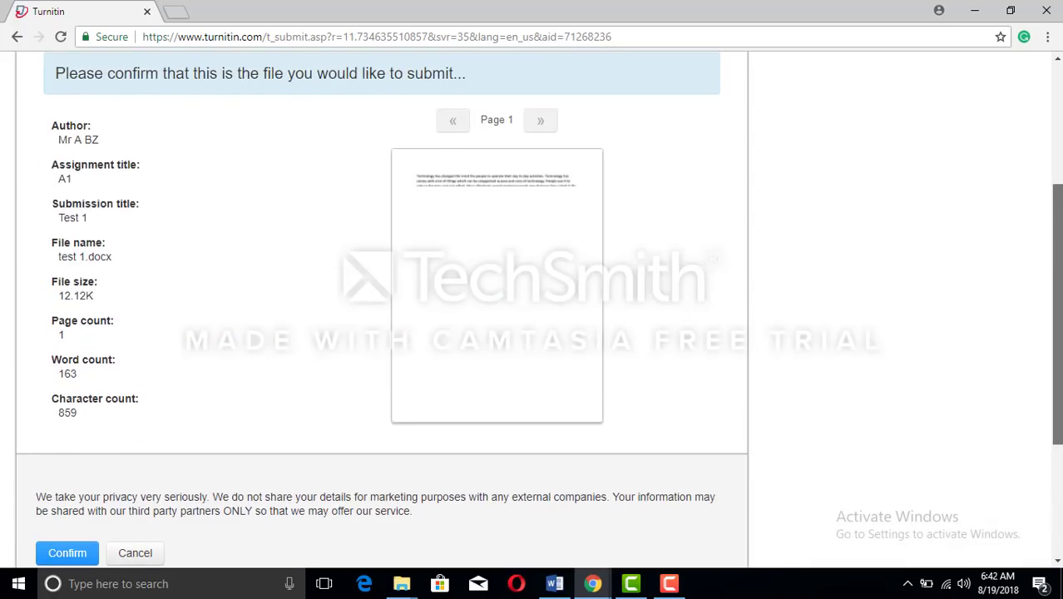
{"action": "mouse_move", "coordinate": [1059, 226]}
{"action": "left_mouse_down"}
{"action": "mouse_move", "coordinate": [1059, 280]}
{"action": "mouse_move", "coordinate": [1059, 236]}
{"action": "left_mouse_up"}
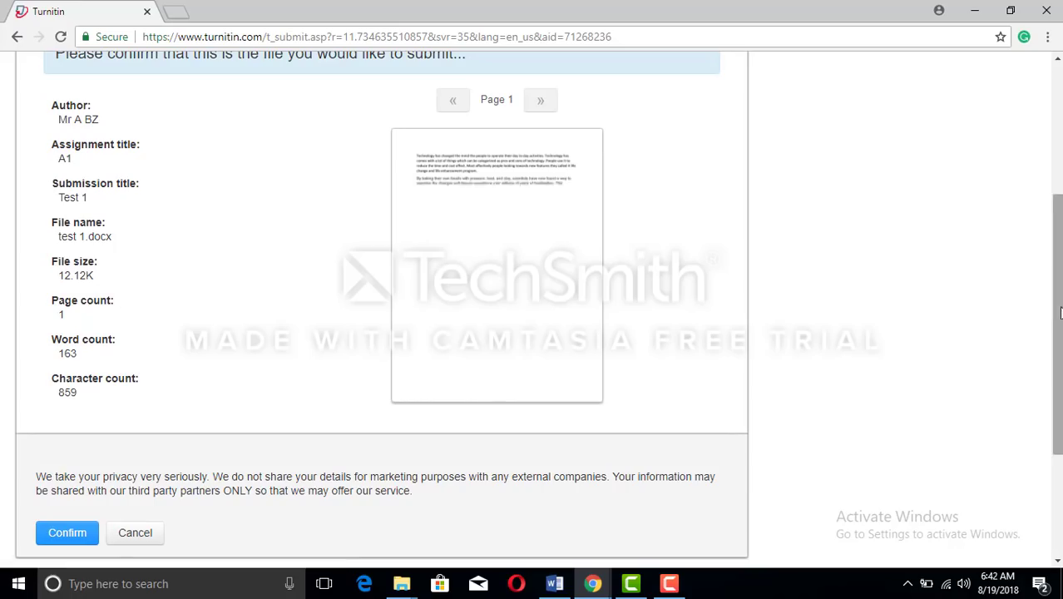
{"action": "scroll", "coordinate": [244, 395], "scroll_direction": "down", "scroll_amount": 2}
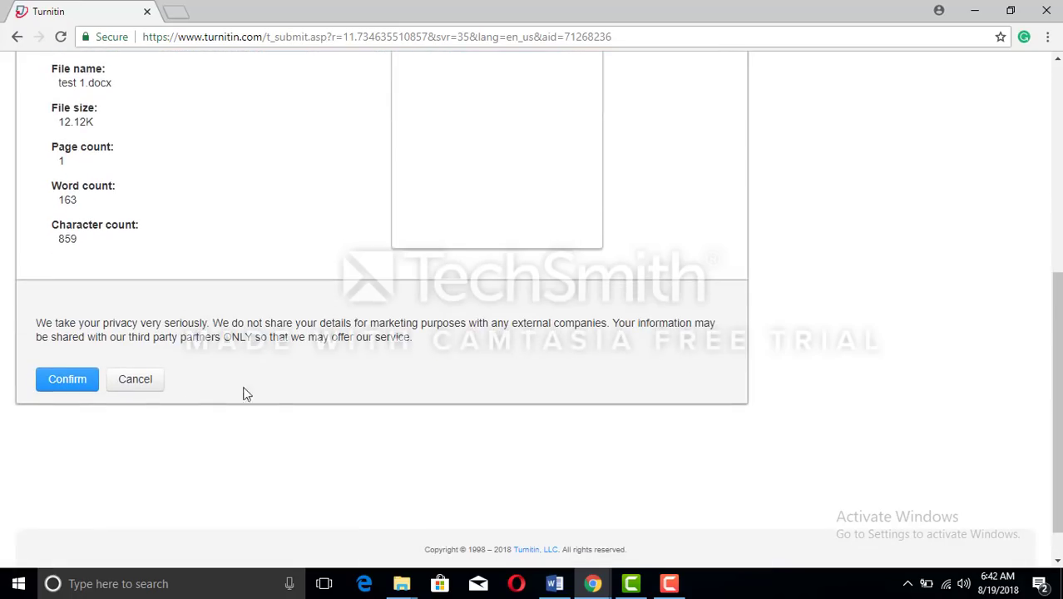
{"action": "left_click", "coordinate": [75, 385]}
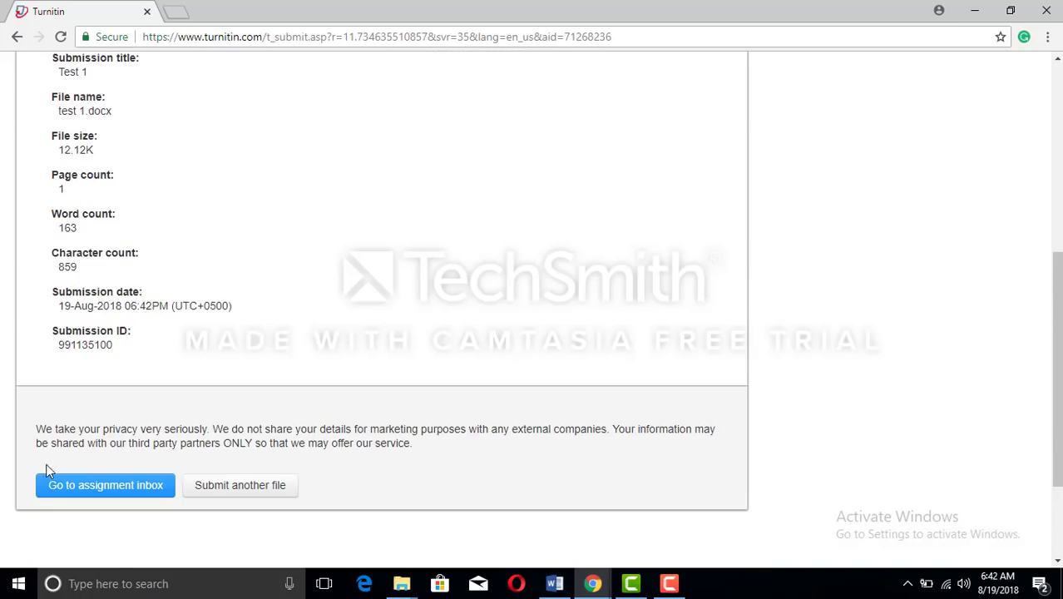
Go back to the A1 inbox and open the Test 1 paper for review.
{"action": "left_click", "coordinate": [73, 484]}
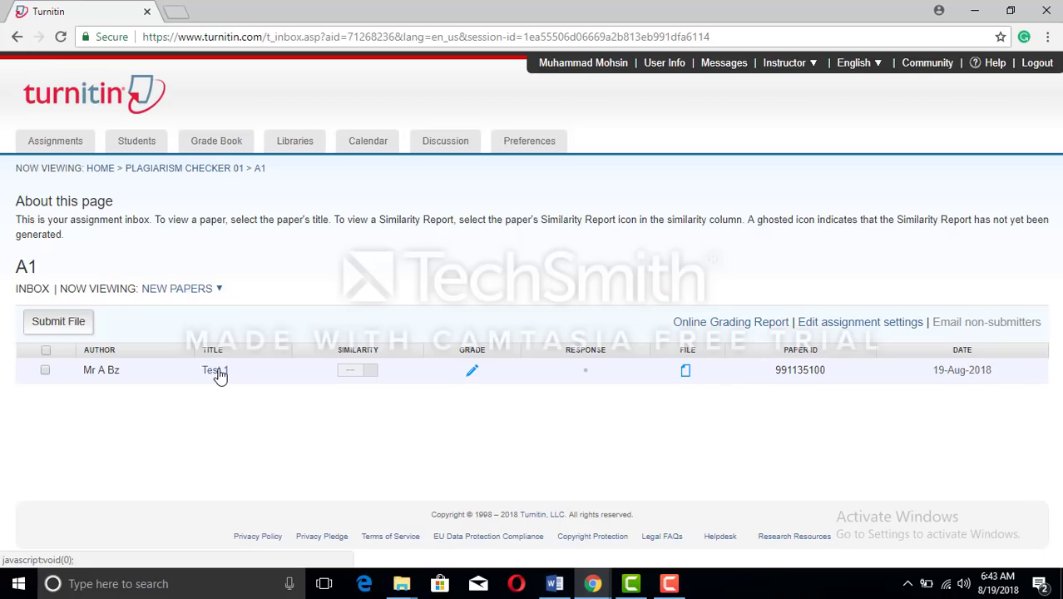
{"action": "left_click", "coordinate": [216, 371]}
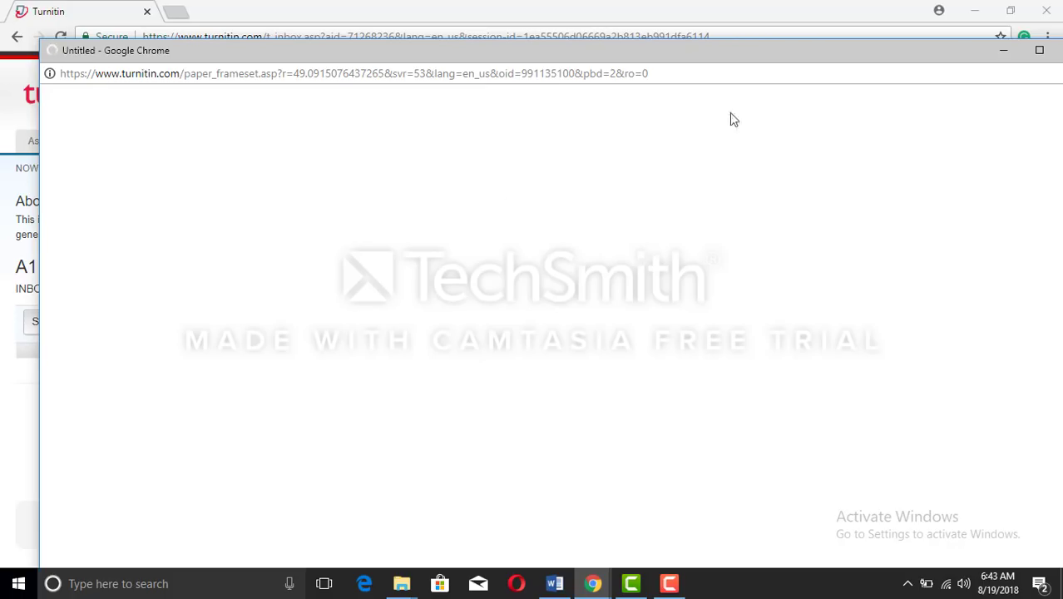
{"action": "left_click", "coordinate": [1039, 51]}
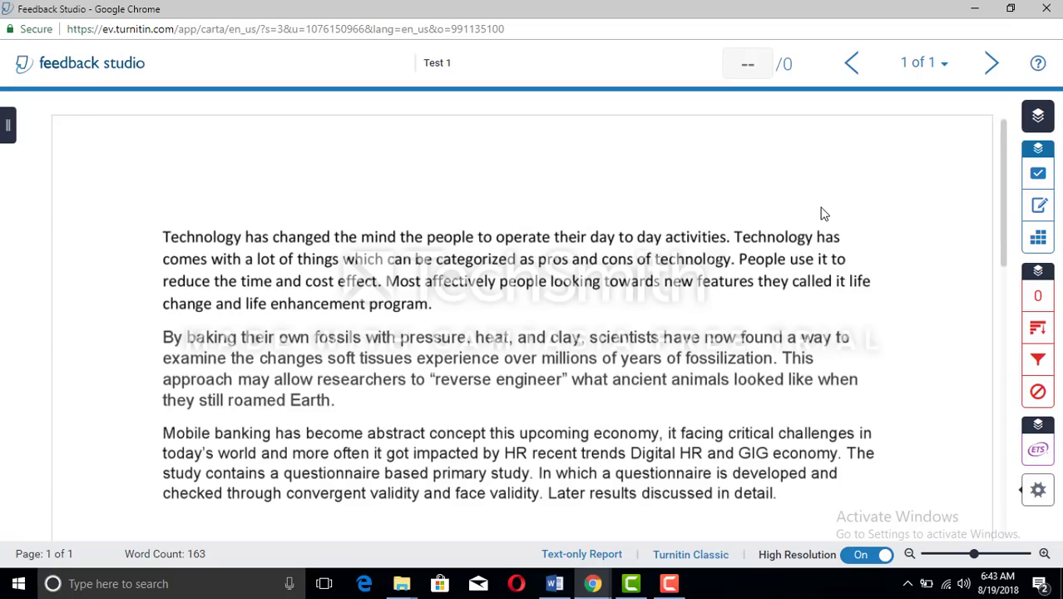
{"action": "left_click_drag", "start_coordinate": [1002, 201], "coordinate": [1001, 225]}
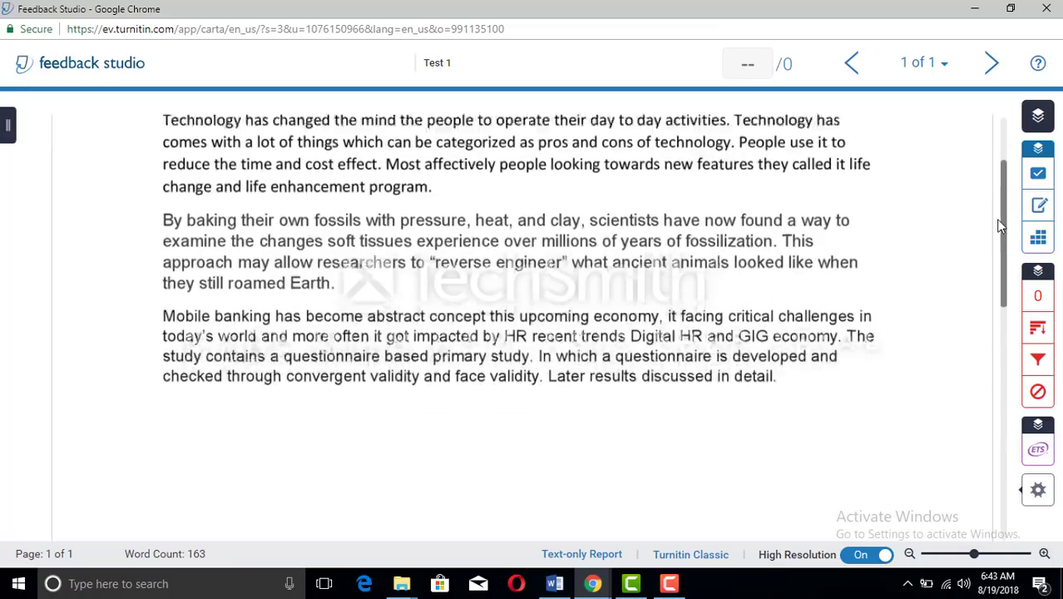
{"action": "scroll", "coordinate": [1000, 225], "scroll_direction": "up", "scroll_amount": 2}
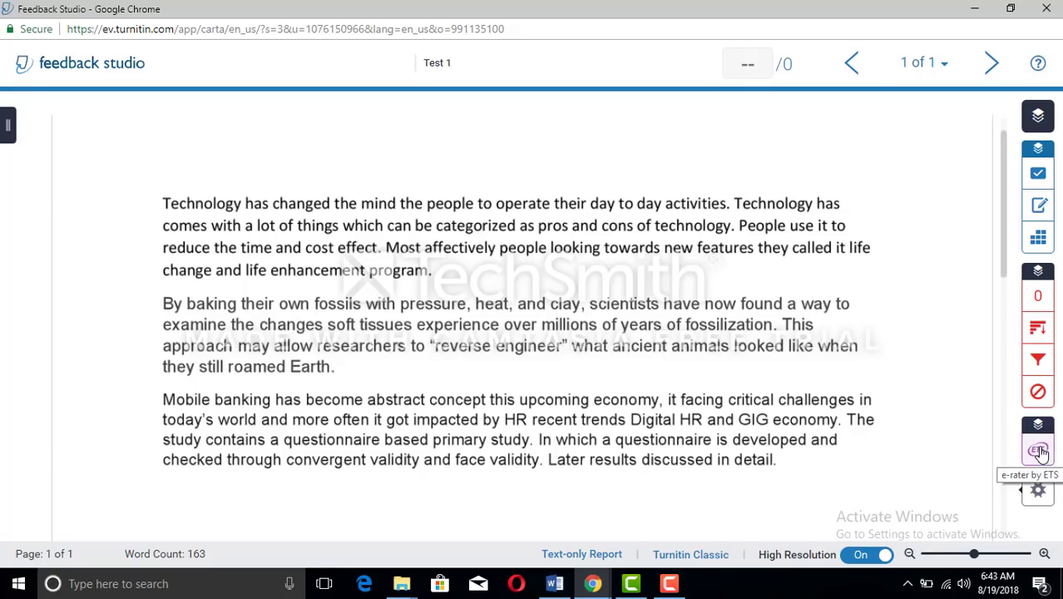
Show the e-rater feedback and view the Article Error suggestion on 'pros'.
{"action": "left_click", "coordinate": [1041, 451]}
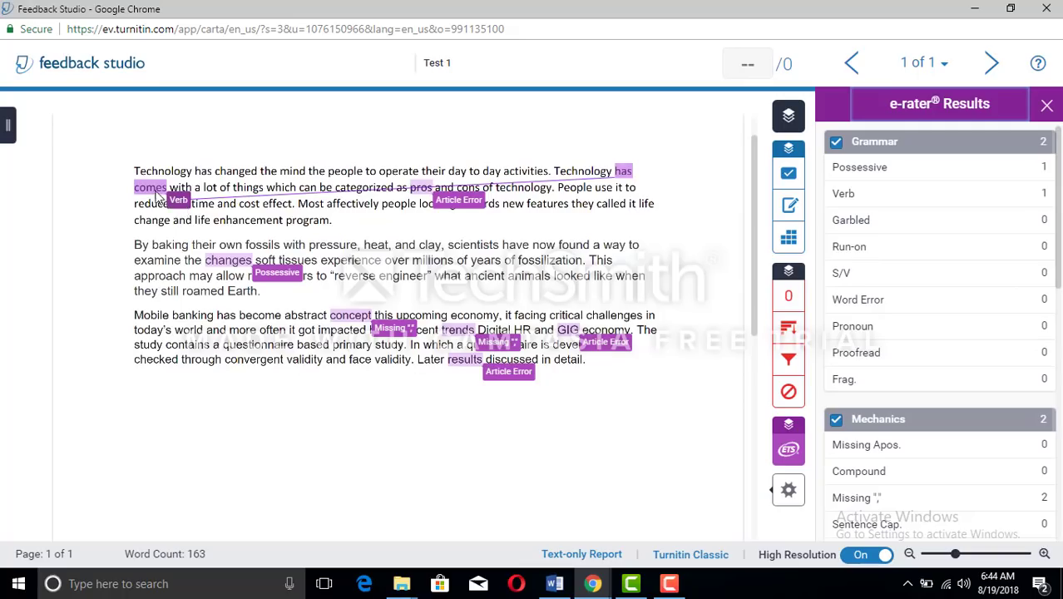
{"action": "left_click", "coordinate": [449, 204]}
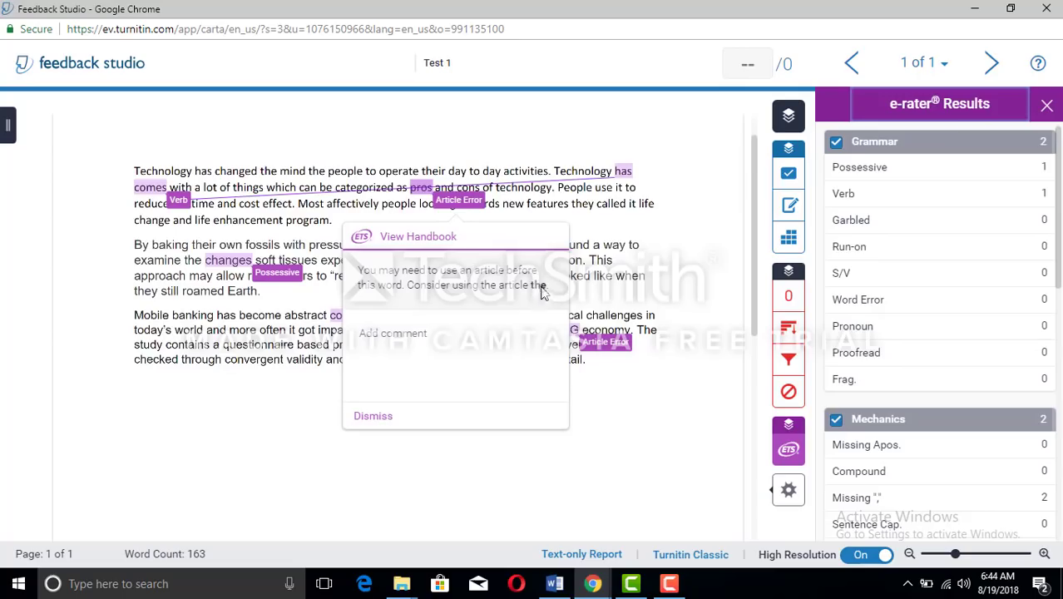
{"action": "left_click", "coordinate": [413, 203]}
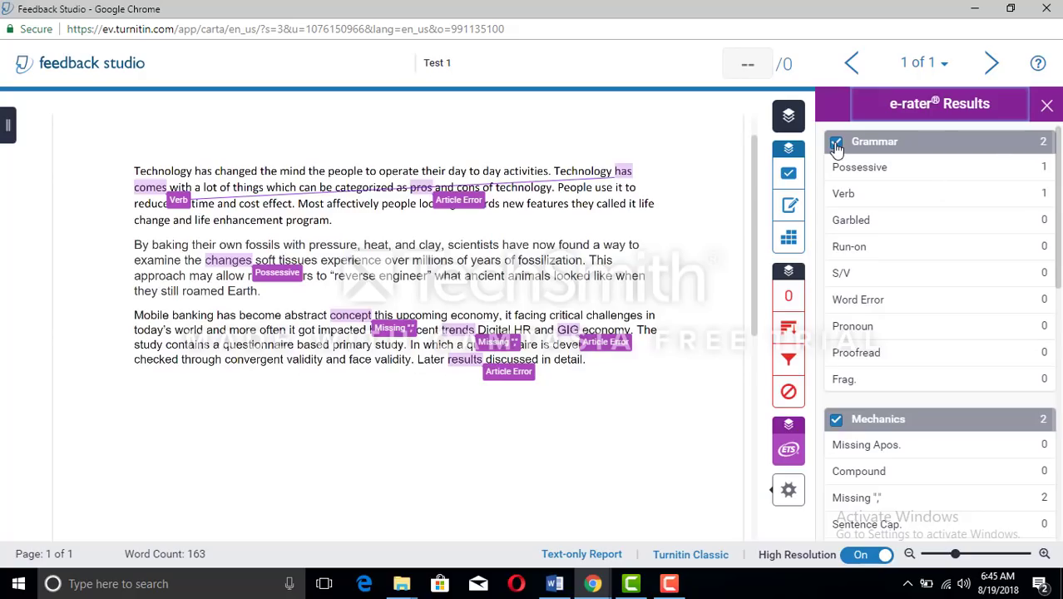
Turn off Grammar, Mechanics, Style, Usage and Spelling highlights, then close e-rater results.
{"action": "left_click", "coordinate": [836, 143]}
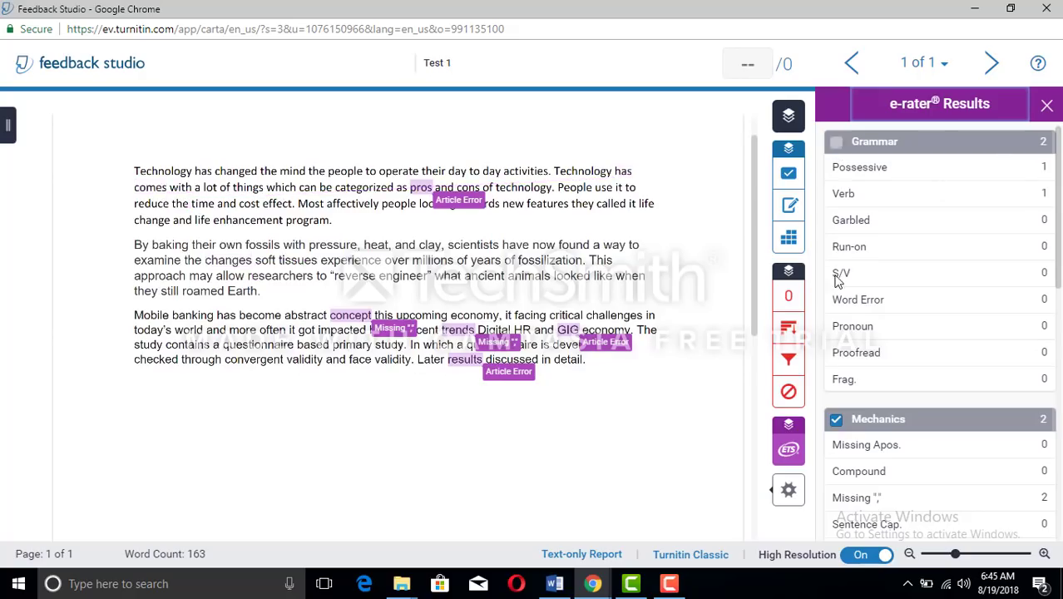
{"action": "left_click", "coordinate": [836, 420]}
{"action": "scroll", "coordinate": [836, 422], "scroll_direction": "down", "scroll_amount": 4}
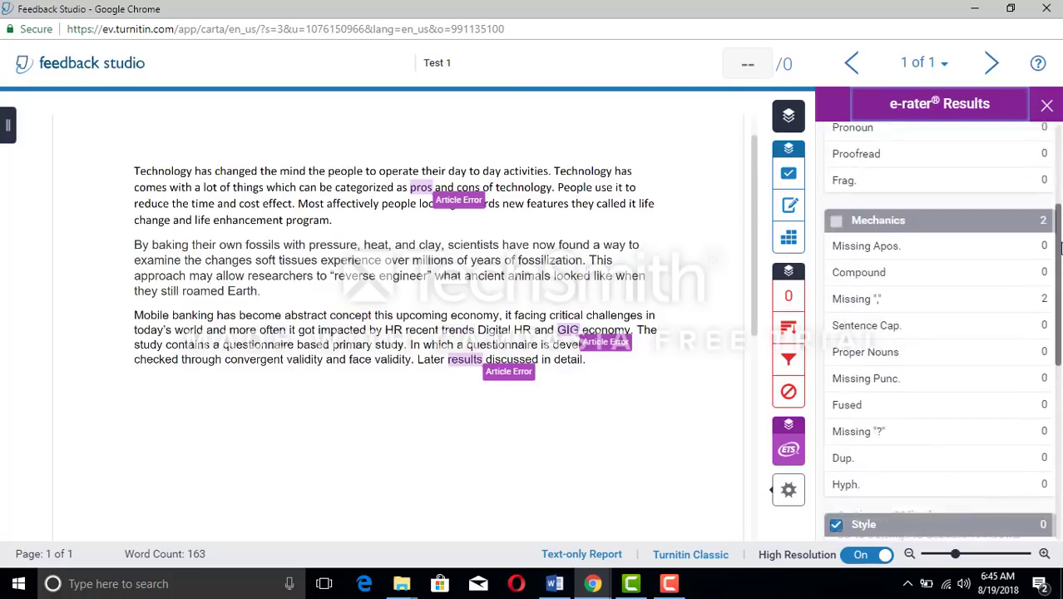
{"action": "scroll", "coordinate": [882, 366], "scroll_direction": "down", "scroll_amount": 1}
{"action": "left_click", "coordinate": [836, 329]}
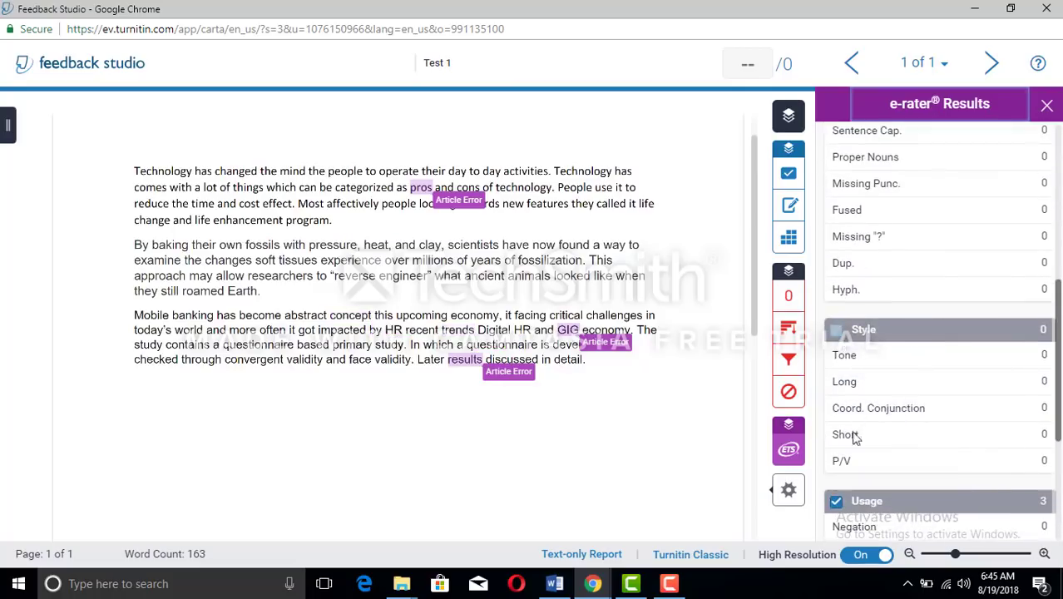
{"action": "left_click", "coordinate": [836, 501]}
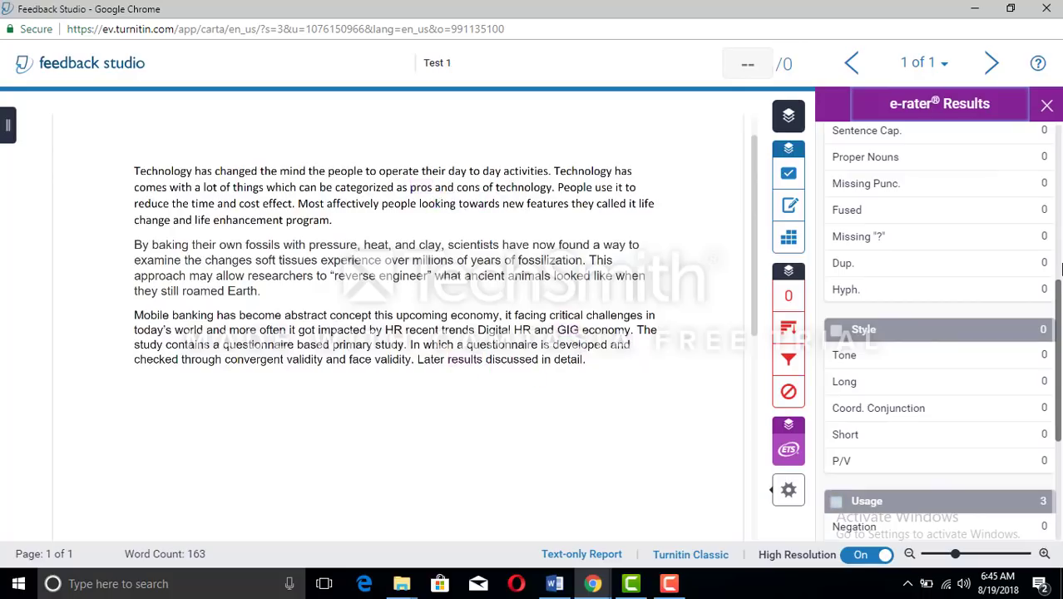
{"action": "left_click_drag", "start_coordinate": [1060, 287], "coordinate": [1060, 291]}
{"action": "scroll", "coordinate": [1060, 292], "scroll_direction": "down", "scroll_amount": 5}
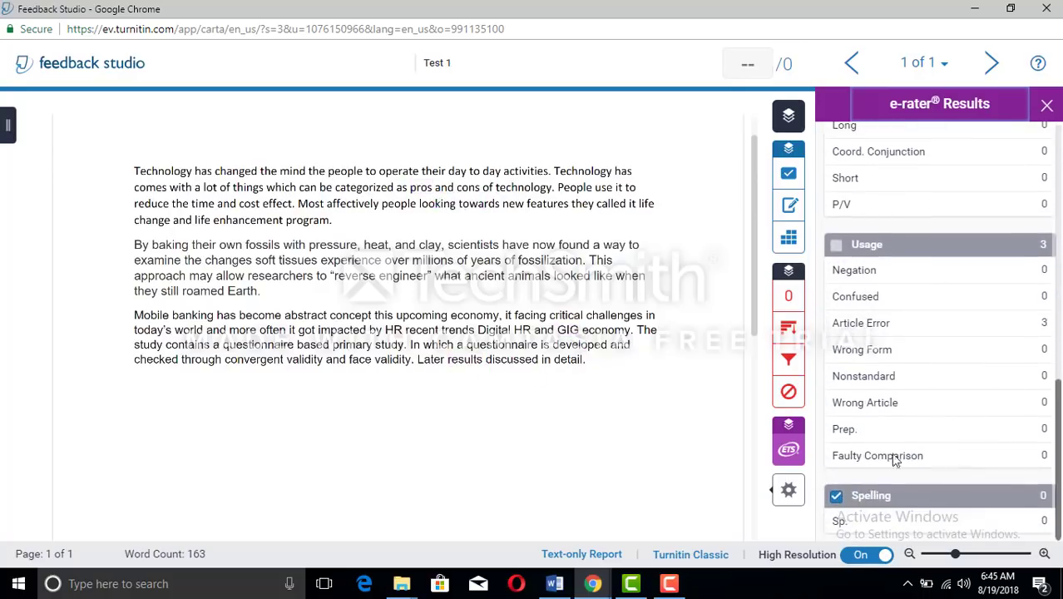
{"action": "left_click", "coordinate": [836, 497]}
{"action": "scroll", "coordinate": [840, 375], "scroll_direction": "up", "scroll_amount": 10}
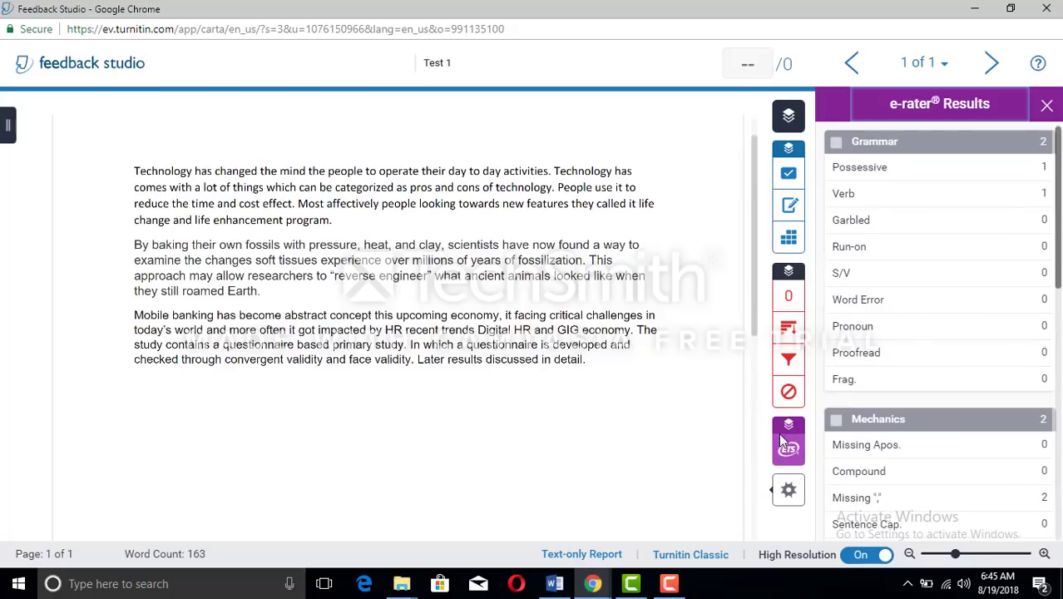
{"action": "left_click", "coordinate": [1047, 104]}
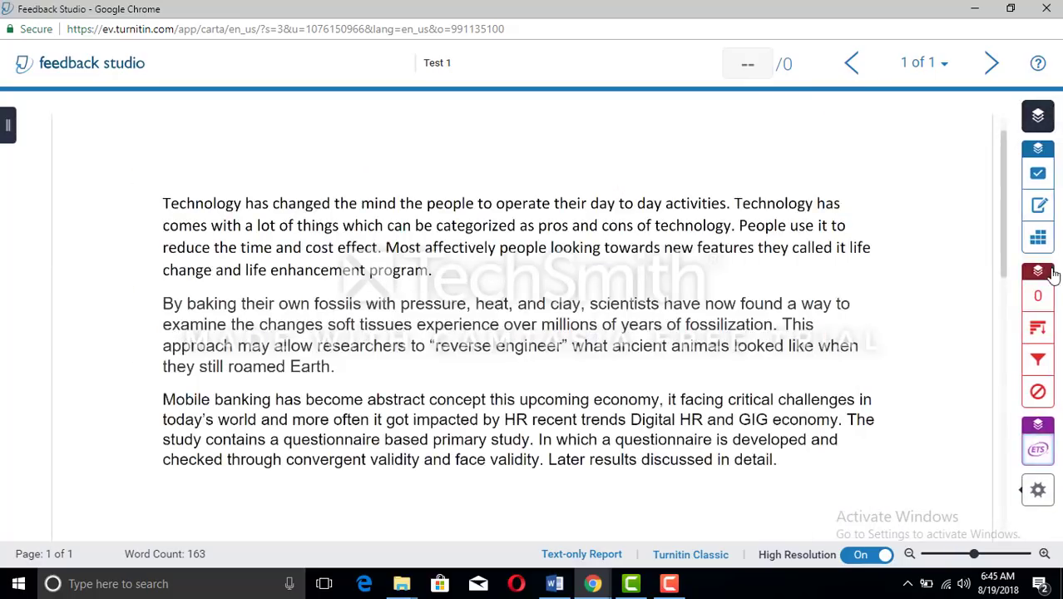
Download the current view of the Test 1 paper as a PDF.
{"action": "mouse_move", "coordinate": [1040, 496]}
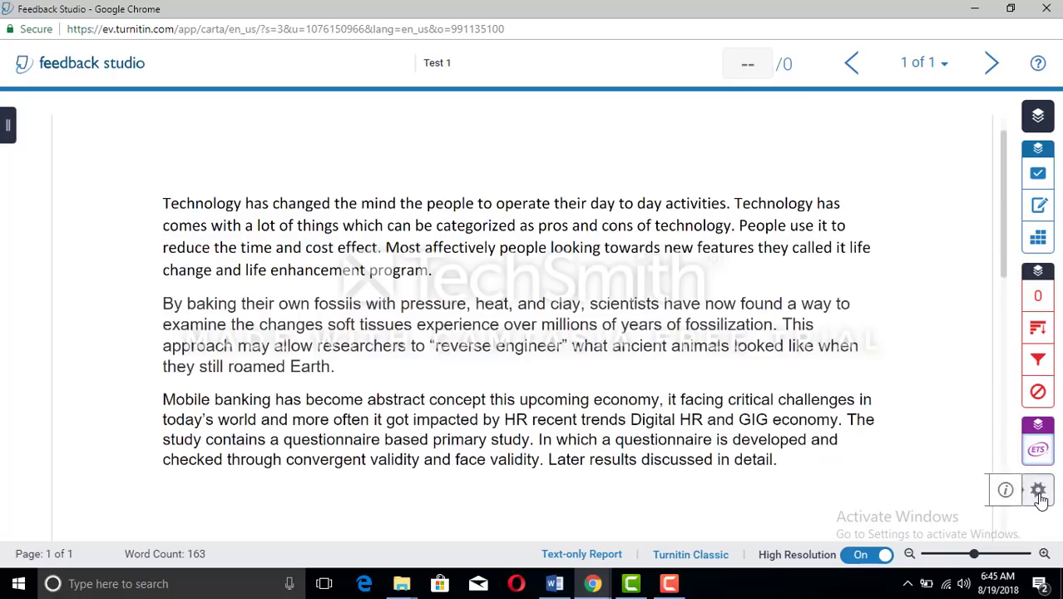
{"action": "left_click", "coordinate": [972, 491]}
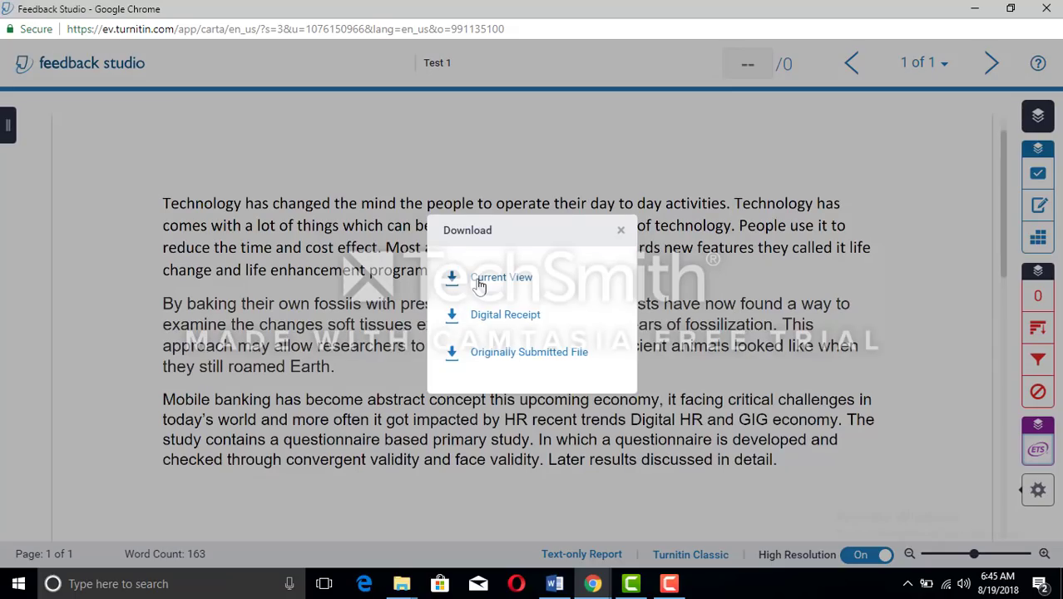
{"action": "left_click", "coordinate": [479, 277]}
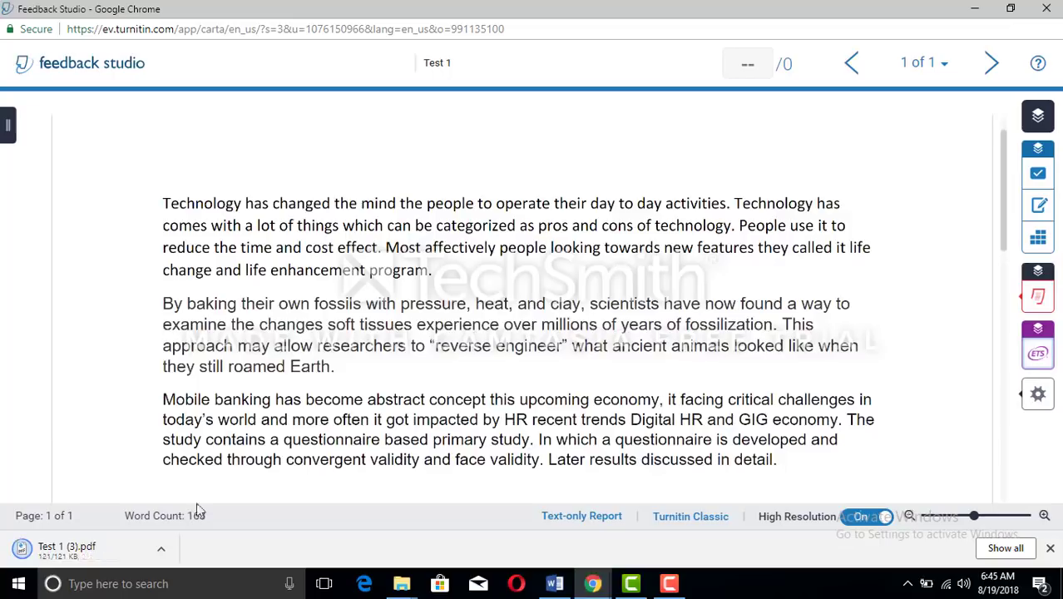
Locate Test 1 (3).pdf in the Downloads folder and open it.
{"action": "right_click", "coordinate": [124, 549]}
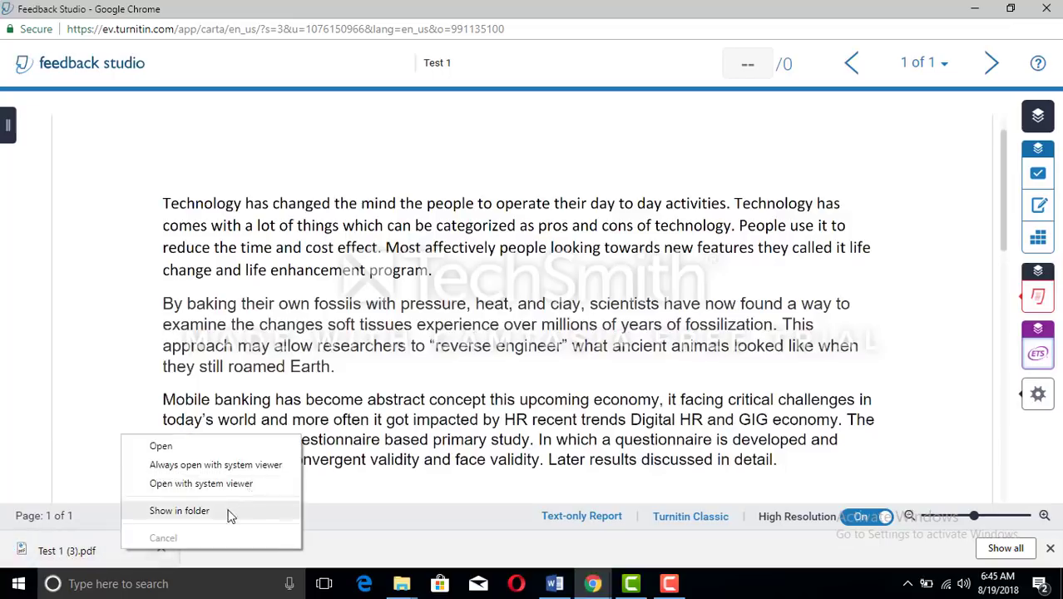
{"action": "left_click", "coordinate": [229, 513]}
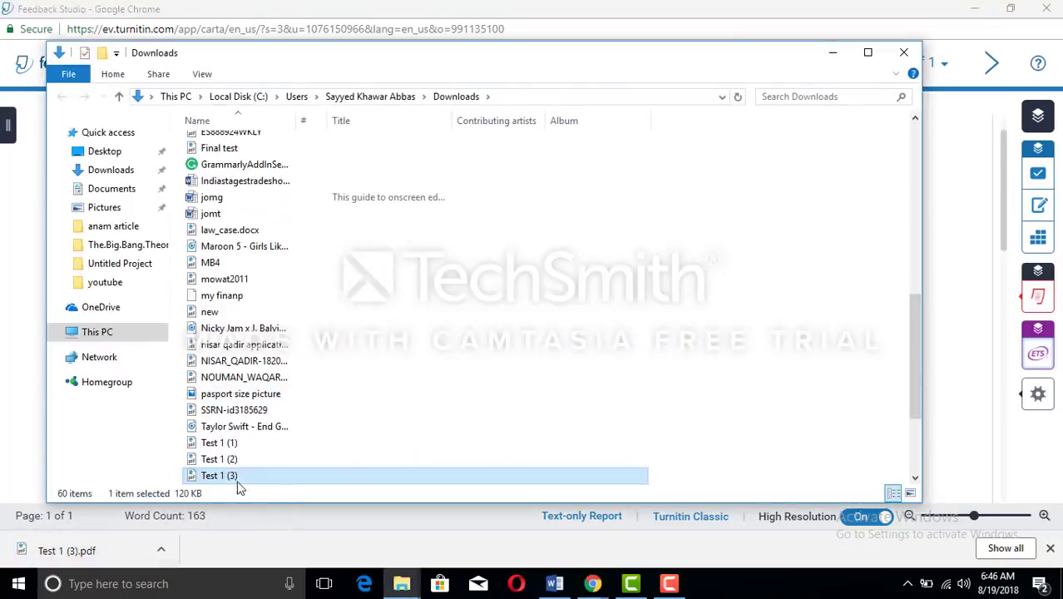
{"action": "double_click", "coordinate": [221, 477]}
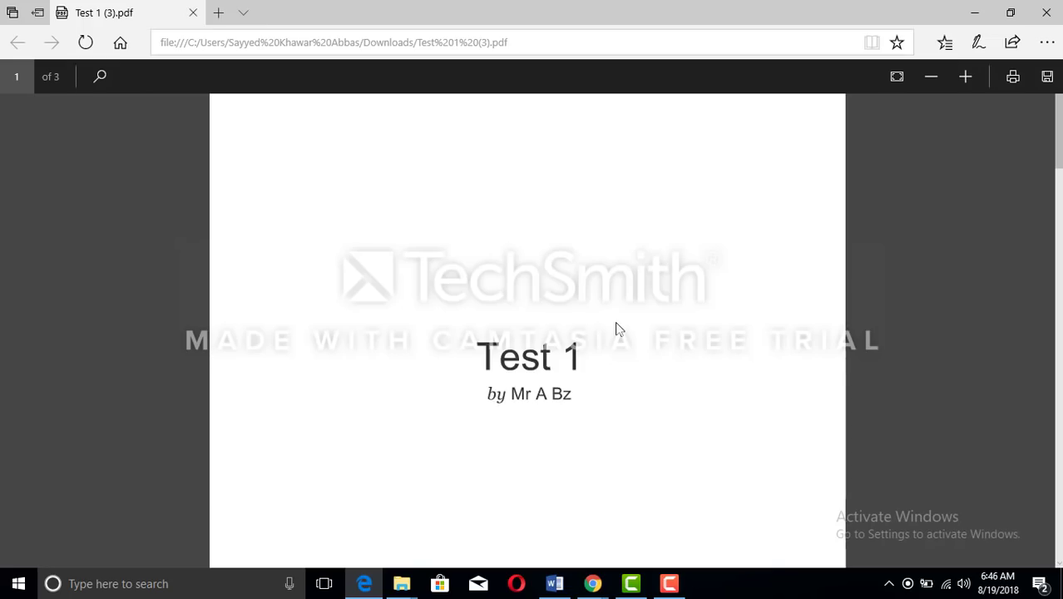
Scroll through the 3-page Test 1 (3).pdf in Edge, dismiss the browser prompt, and close it.
{"action": "left_click_drag", "start_coordinate": [1058, 162], "coordinate": [1058, 347]}
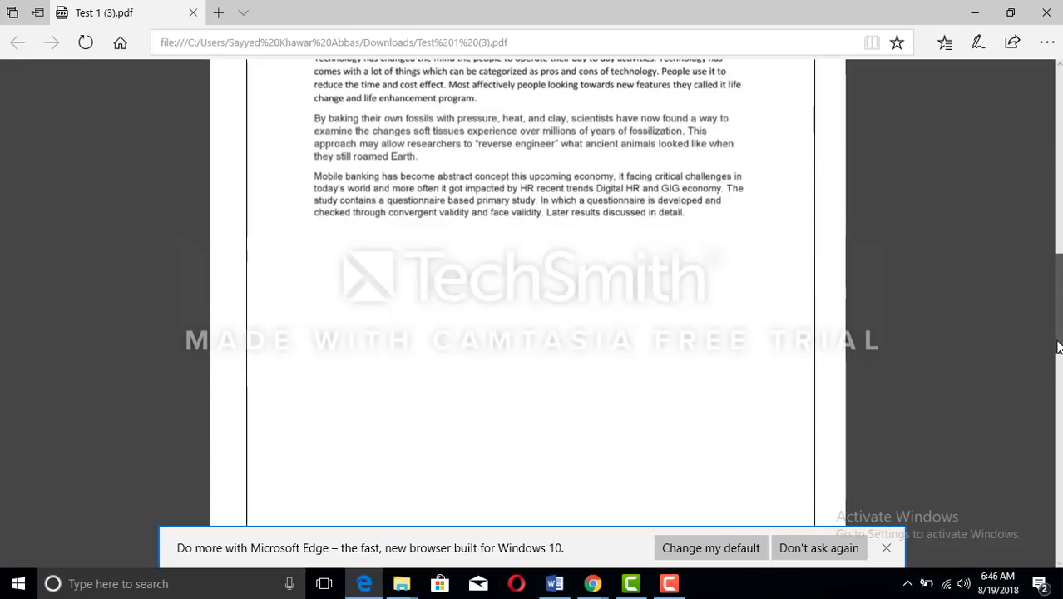
{"action": "left_click", "coordinate": [885, 548]}
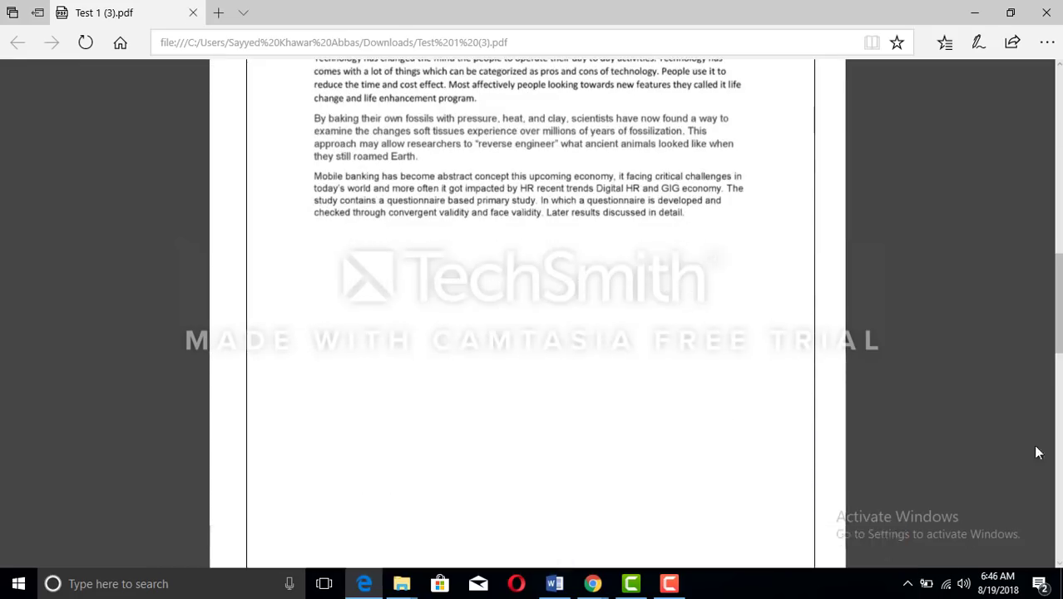
{"action": "left_click_drag", "start_coordinate": [1059, 350], "coordinate": [1057, 445]}
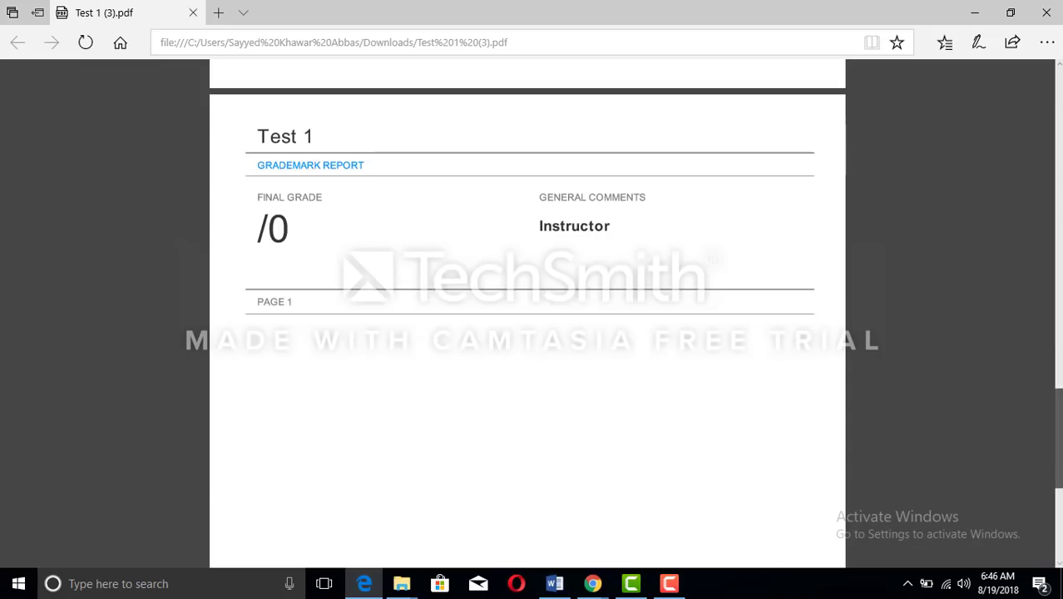
{"action": "scroll", "coordinate": [145, 383], "scroll_direction": "down", "scroll_amount": 2}
{"action": "scroll", "coordinate": [145, 383], "scroll_direction": "up", "scroll_amount": 4}
{"action": "scroll", "coordinate": [145, 382], "scroll_direction": "down", "scroll_amount": 3}
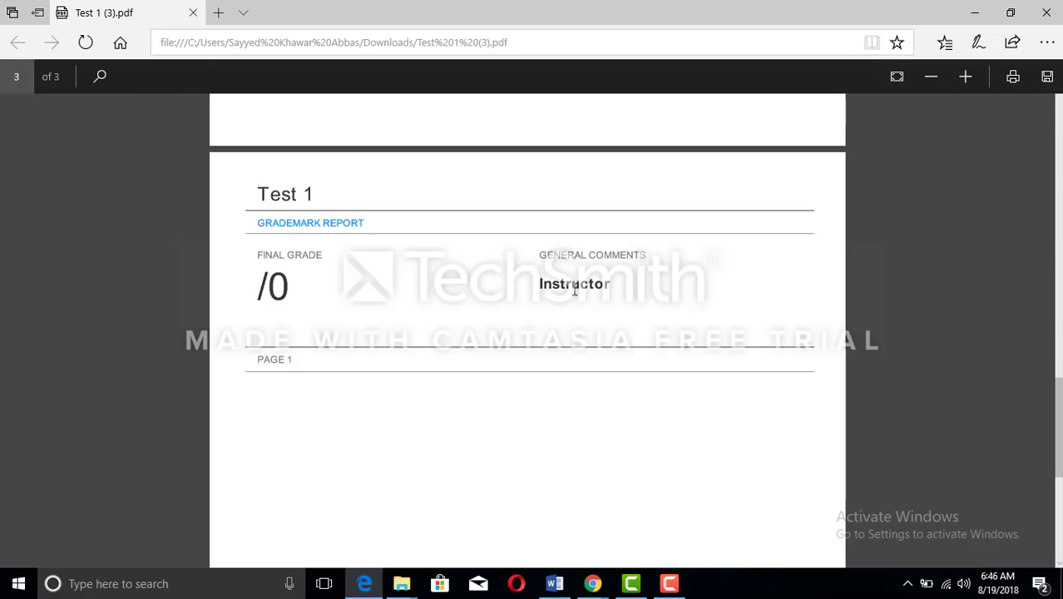
{"action": "left_click_drag", "start_coordinate": [1058, 428], "coordinate": [1059, 264]}
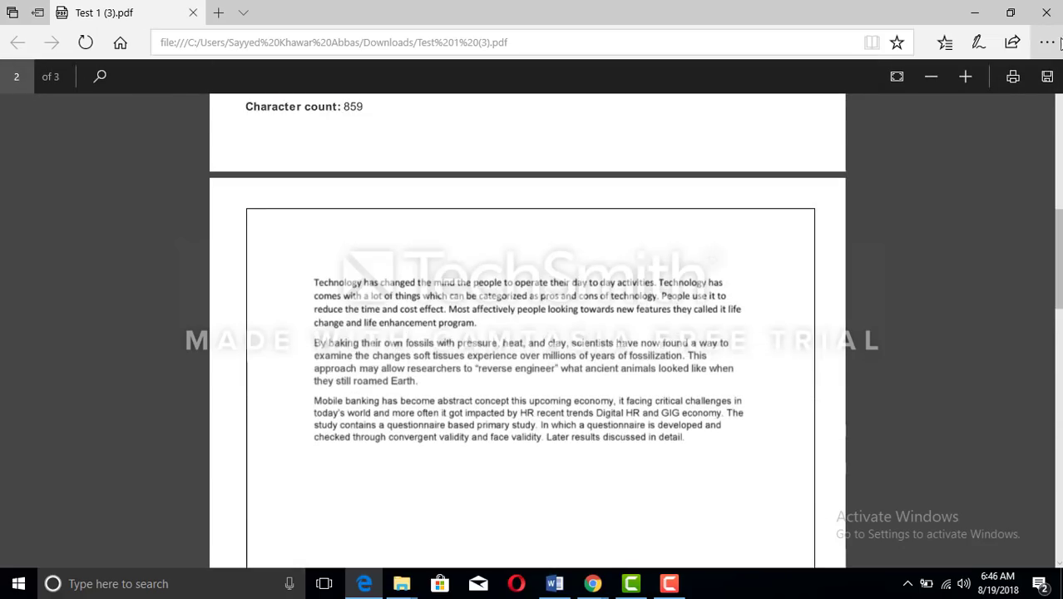
{"action": "left_click", "coordinate": [1047, 18]}
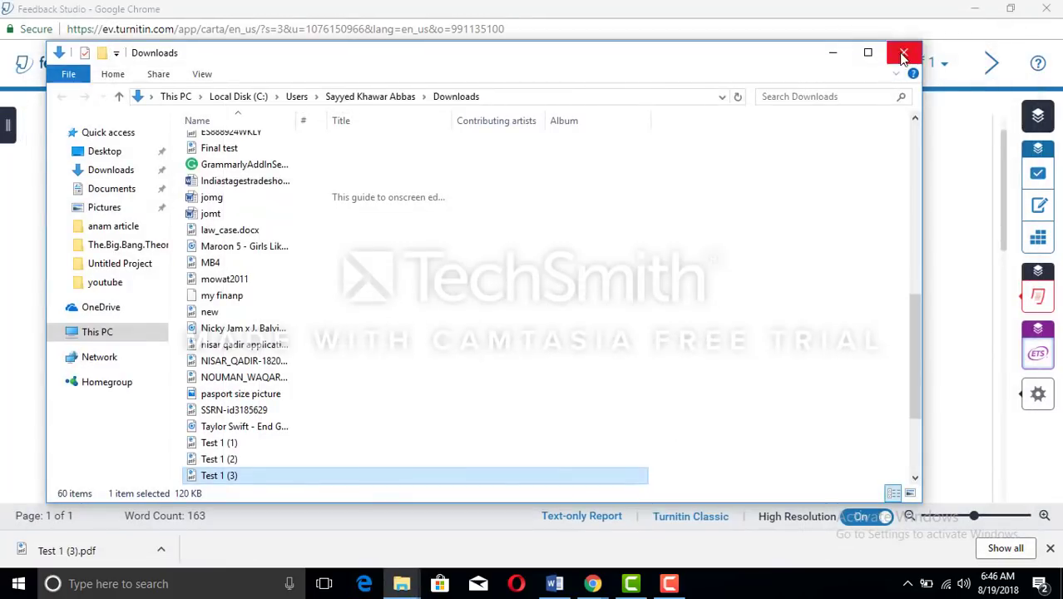
Close Downloads, check All sources in the similarity tools (none found), then close the report.
{"action": "left_click", "coordinate": [904, 53]}
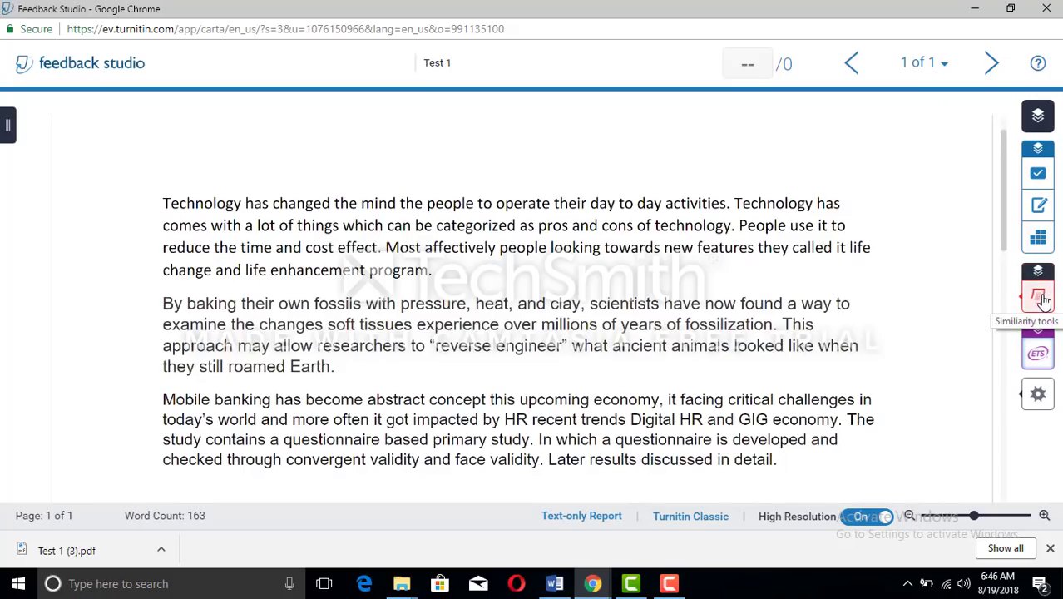
{"action": "left_click", "coordinate": [1044, 301]}
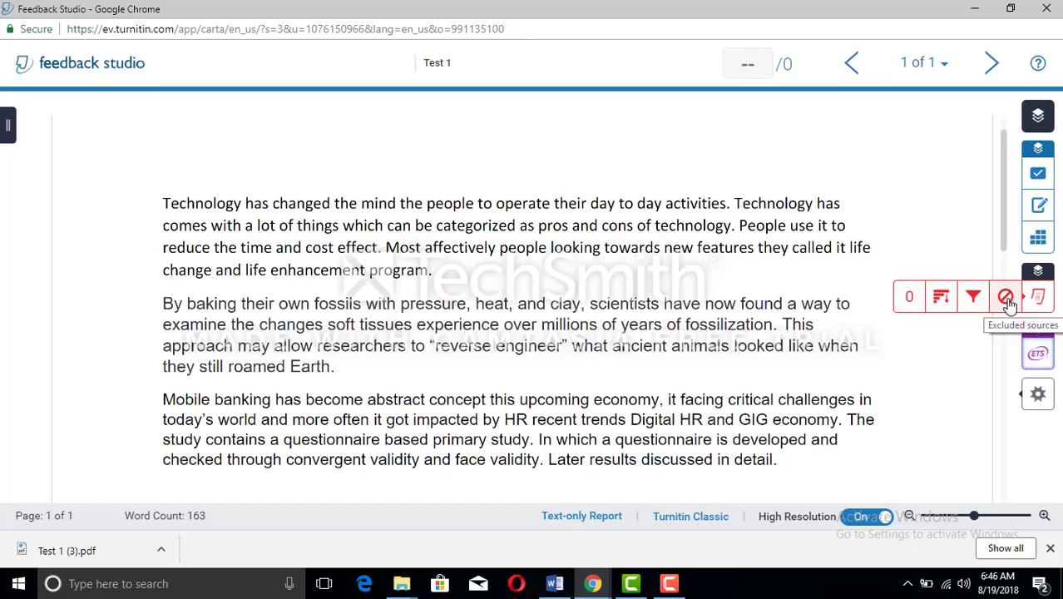
{"action": "left_click", "coordinate": [942, 298]}
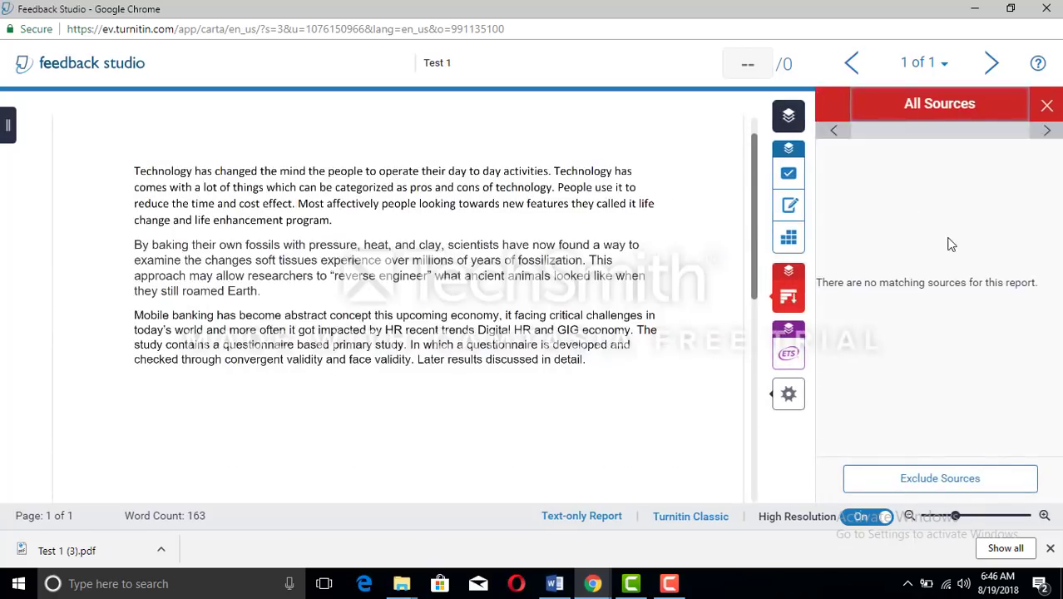
{"action": "left_click", "coordinate": [1047, 106]}
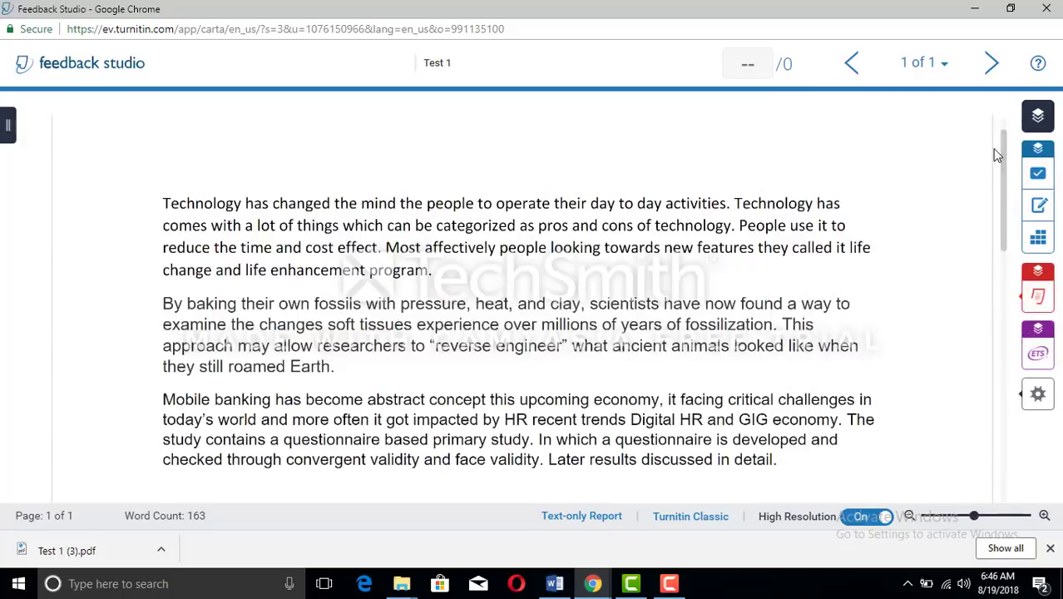
{"action": "left_click", "coordinate": [1046, 9]}
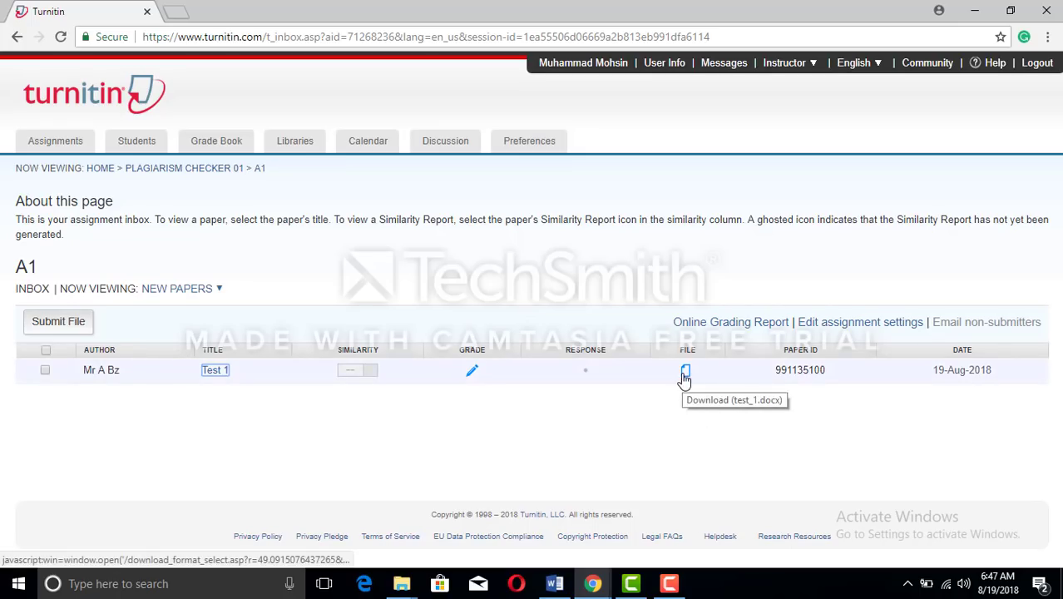
Select the Test 1 paper in the A1 inbox and delete it.
{"action": "left_click", "coordinate": [46, 370]}
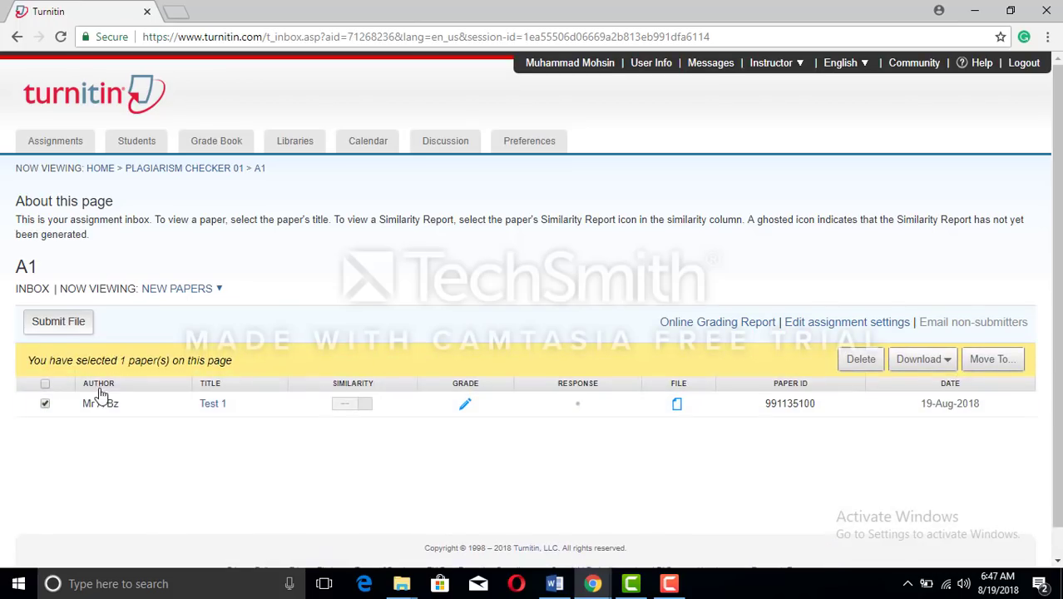
{"action": "left_click", "coordinate": [864, 366]}
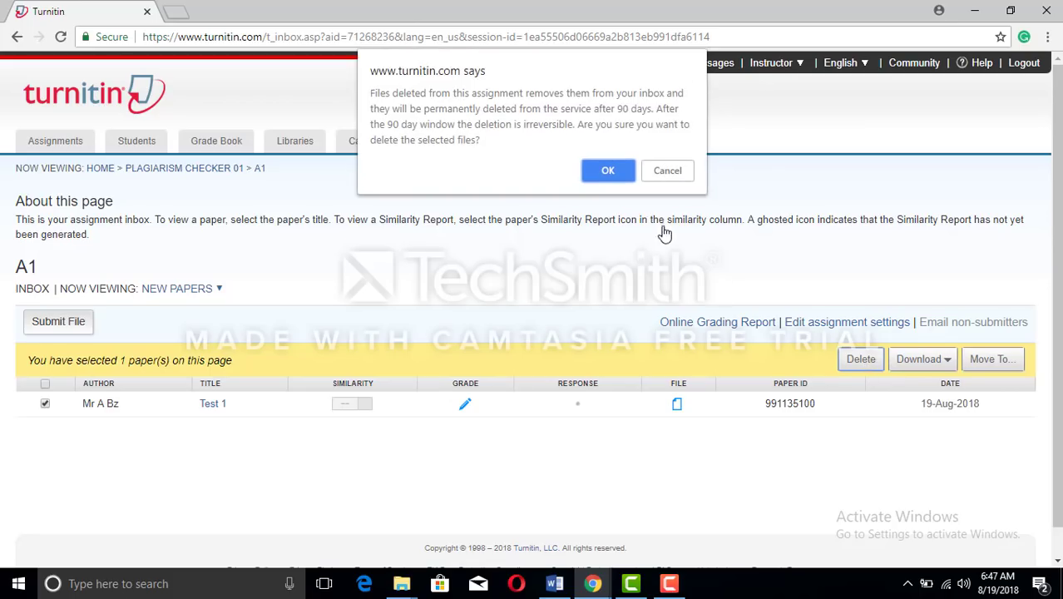
{"action": "left_click", "coordinate": [610, 171]}
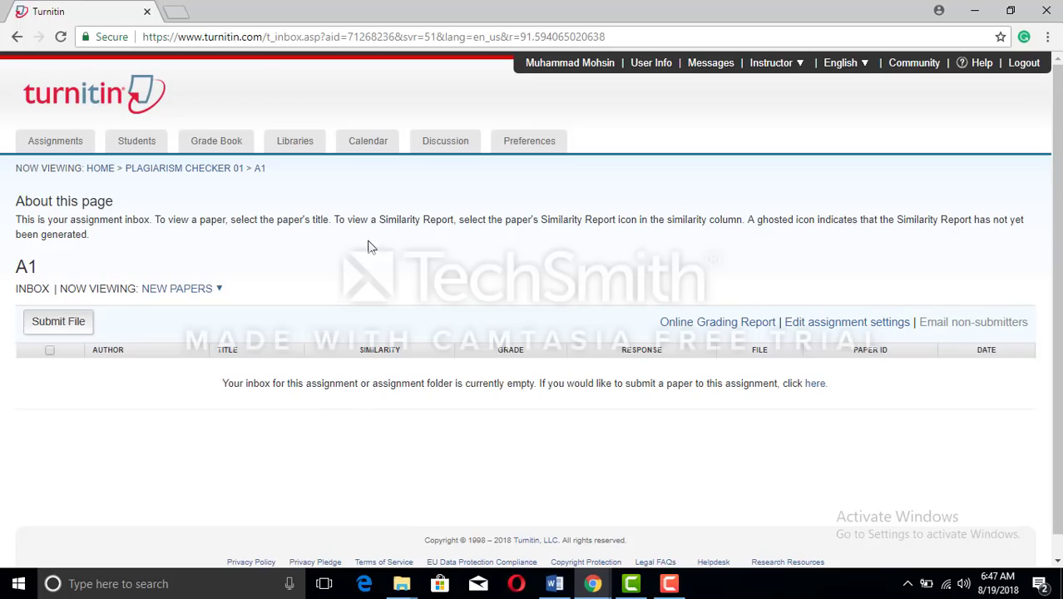
Navigate via the home page to the Plagiarism Checker 01 class and open its Students tab.
{"action": "left_click", "coordinate": [177, 170]}
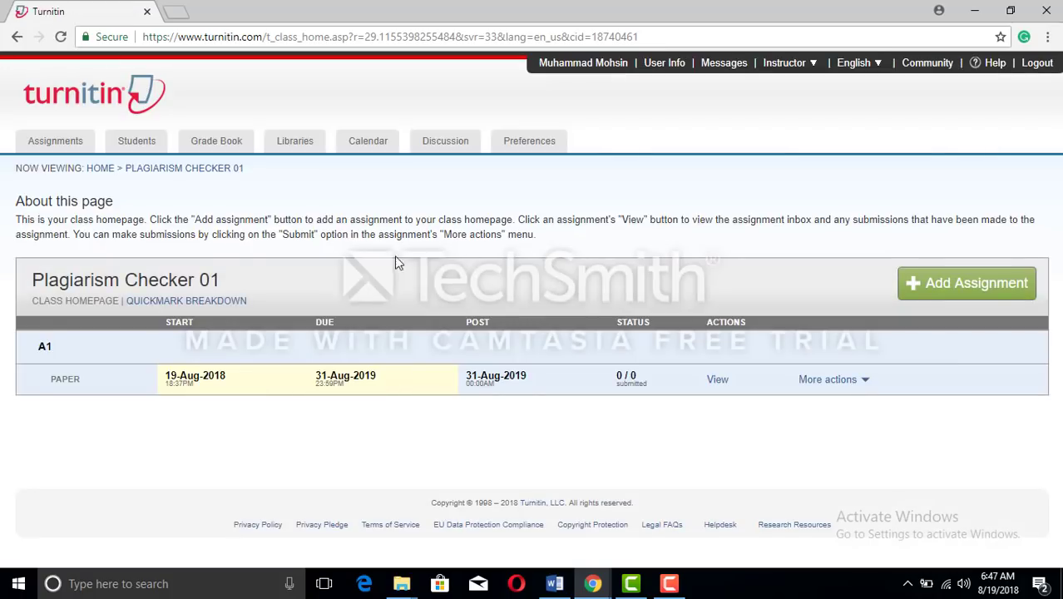
{"action": "left_click", "coordinate": [100, 168]}
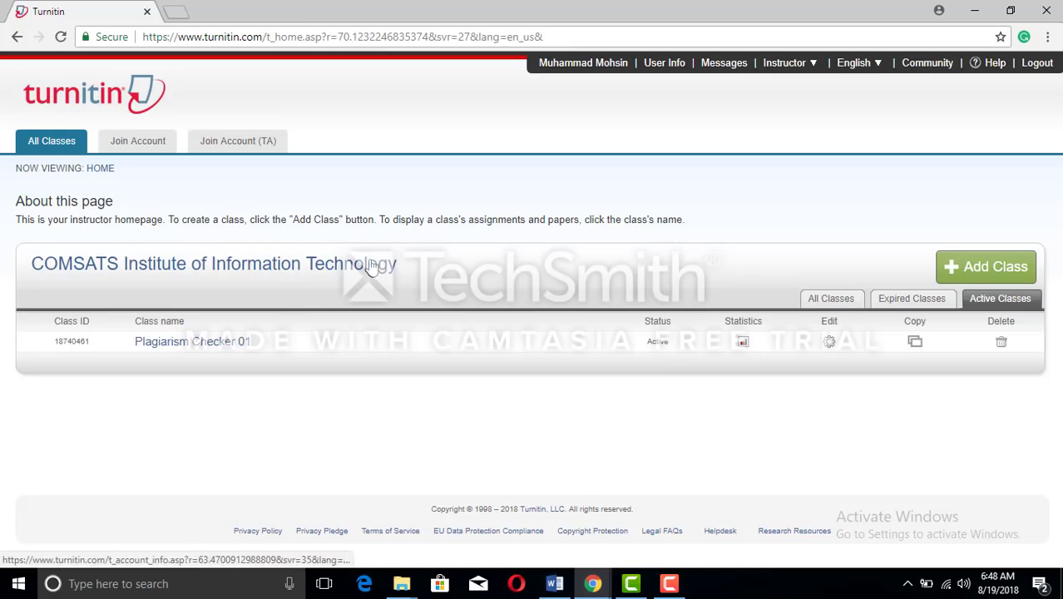
{"action": "left_click", "coordinate": [220, 347]}
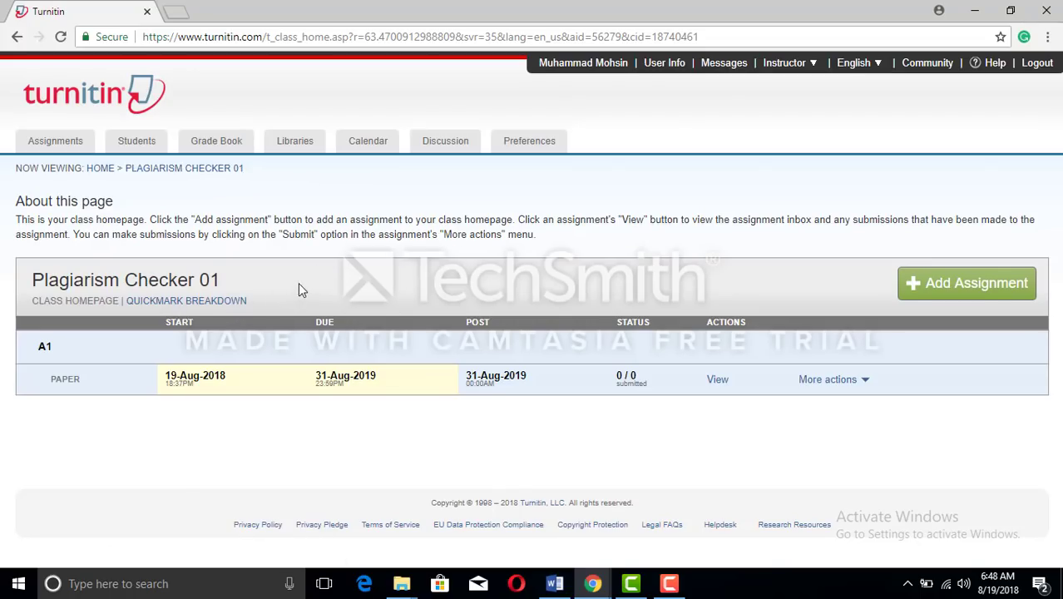
{"action": "left_click", "coordinate": [140, 138]}
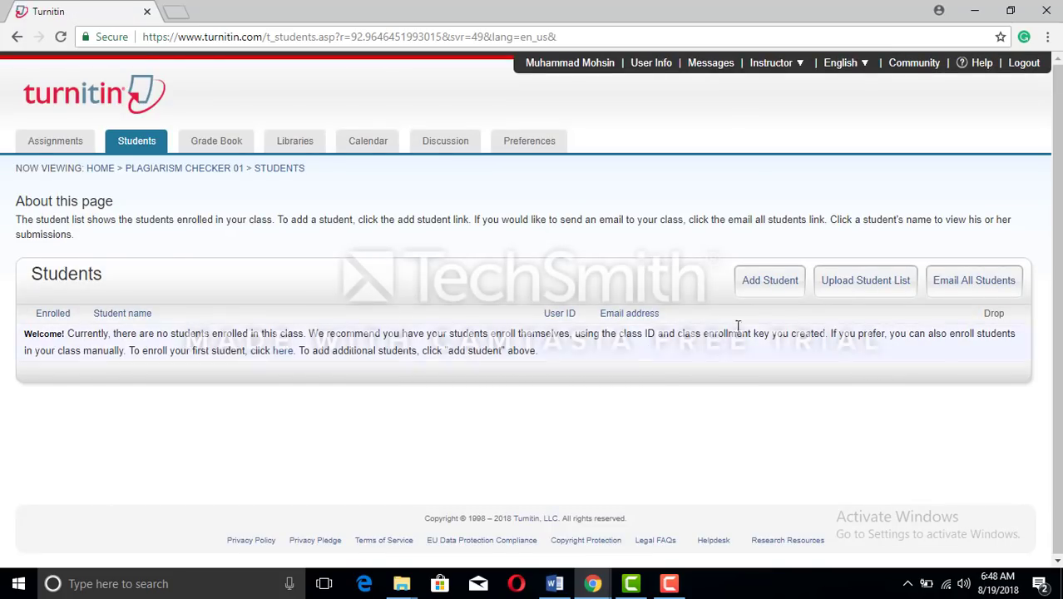
Start a new student enrolment and enter the student's first and last name.
{"action": "left_click", "coordinate": [773, 292]}
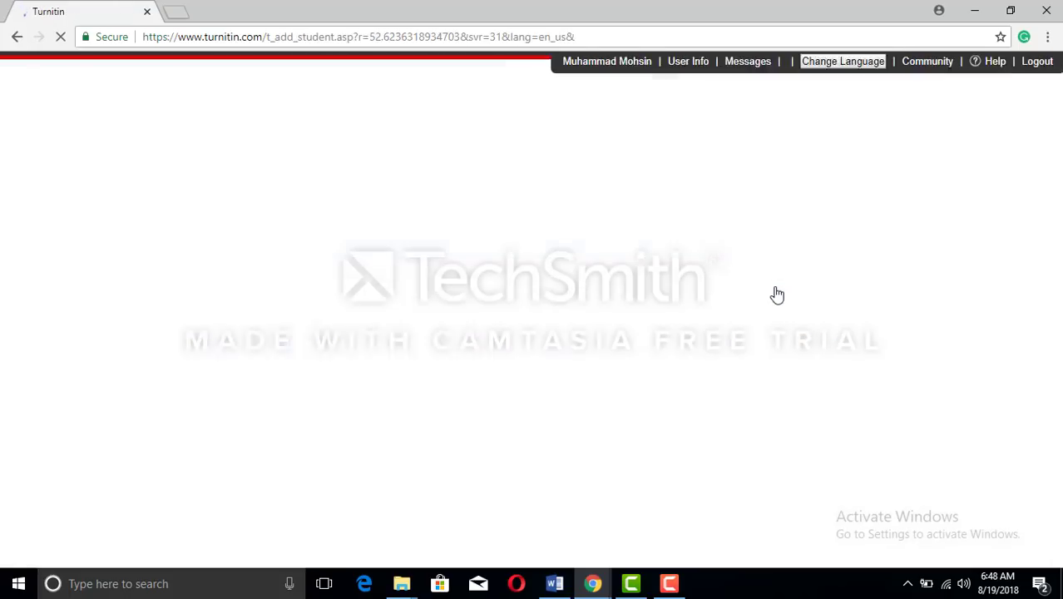
{"action": "scroll", "coordinate": [1053, 299], "scroll_direction": "down", "scroll_amount": 2}
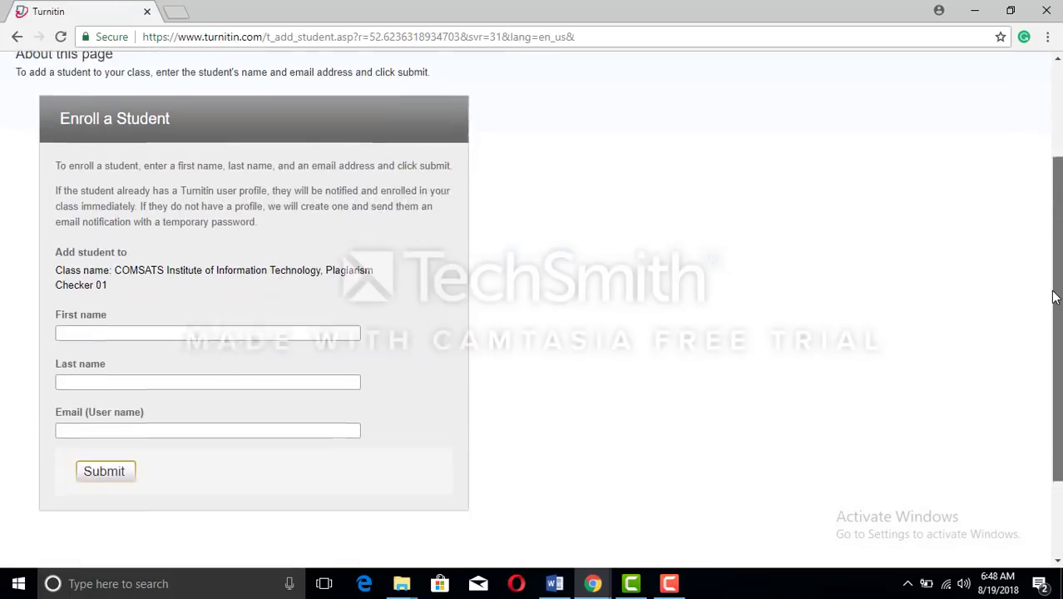
{"action": "left_click", "coordinate": [174, 312]}
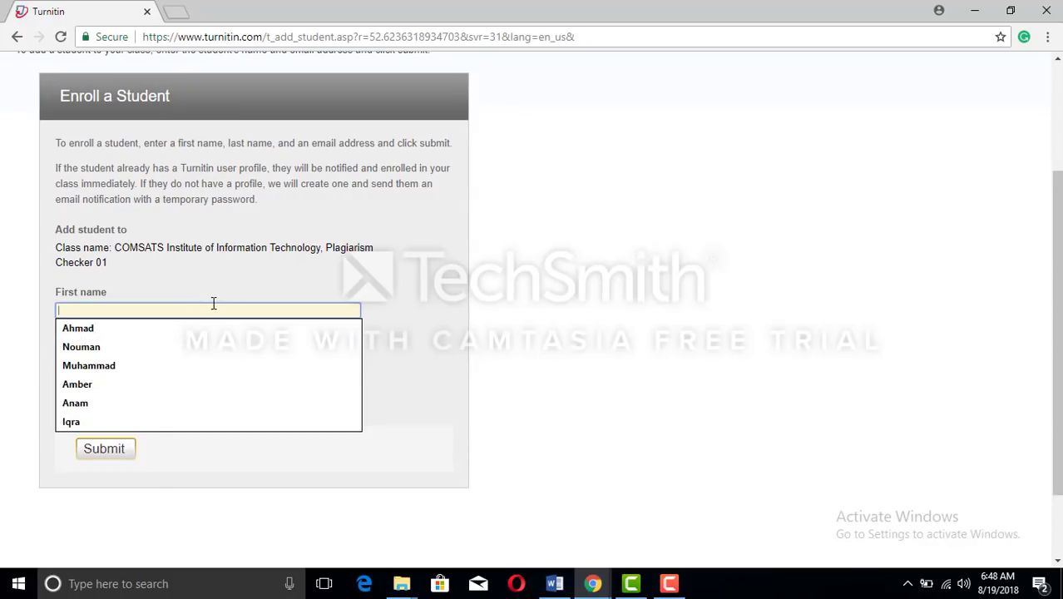
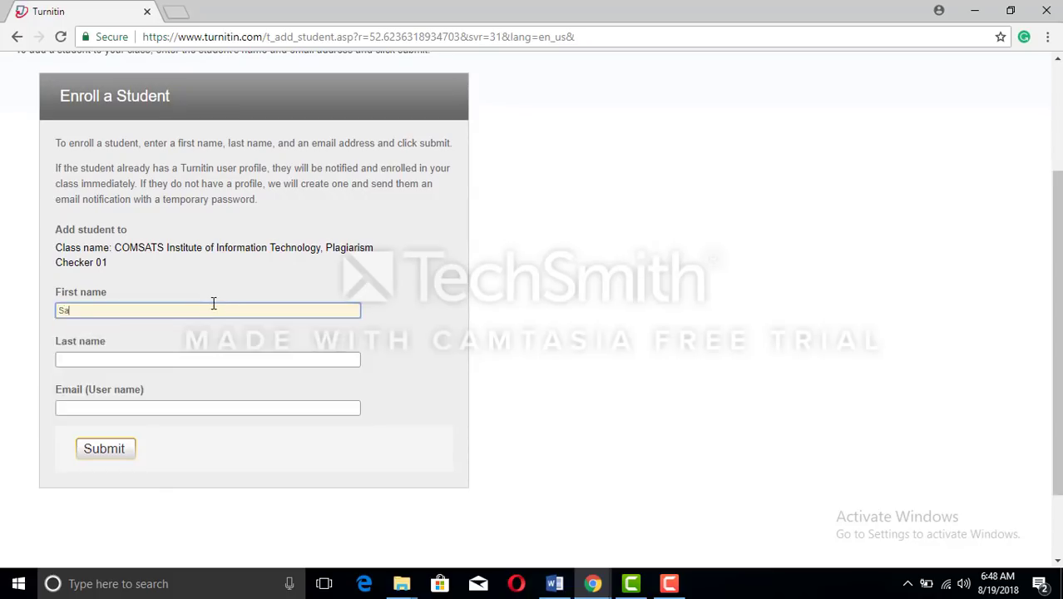
{"action": "left_click", "coordinate": [160, 357]}
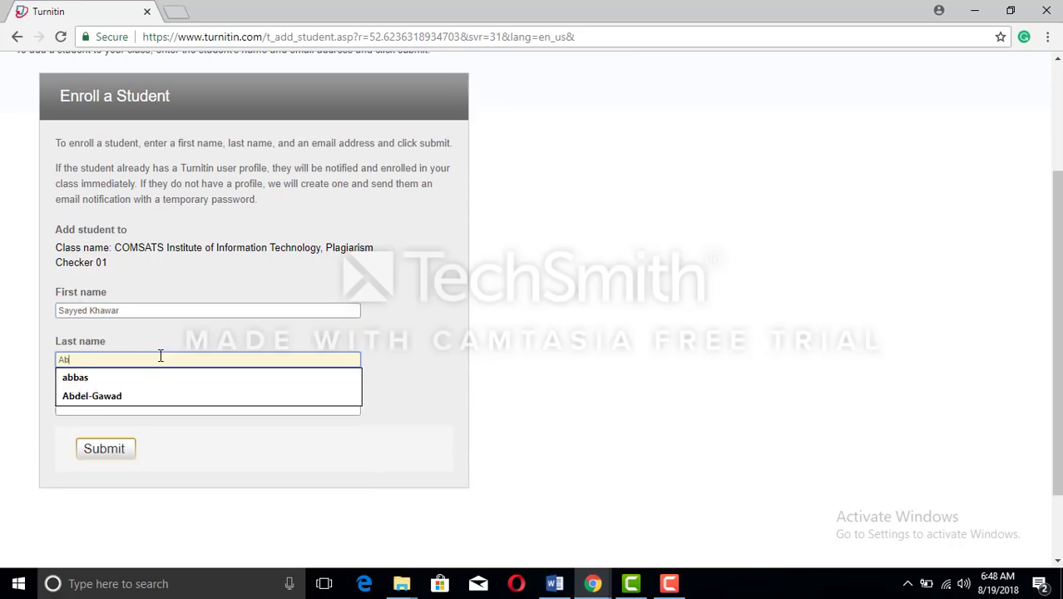
{"action": "left_click", "coordinate": [145, 376]}
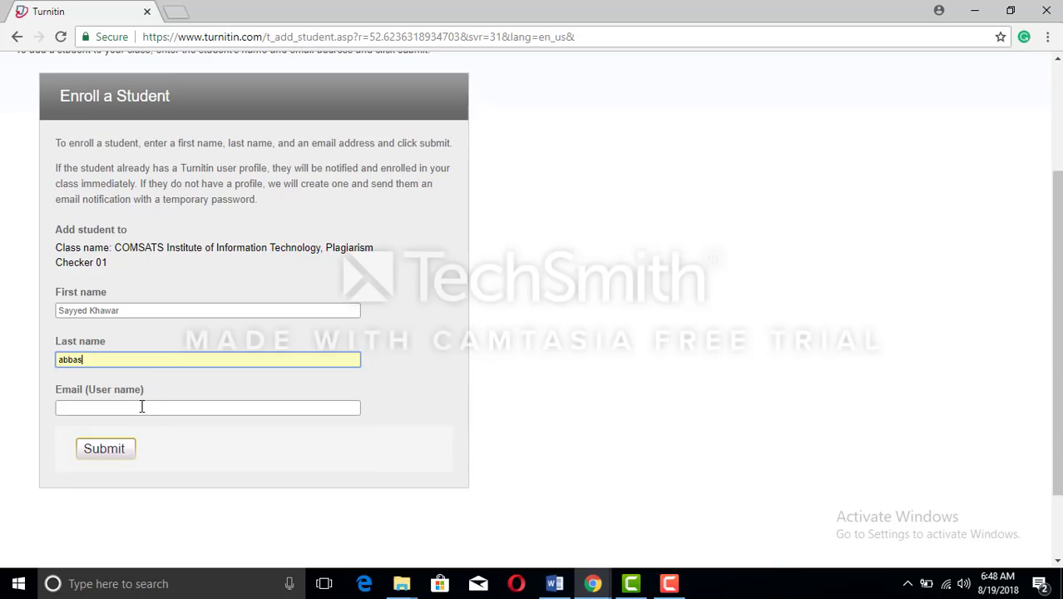
Add the student's e-mail address, submit the enrolment, and select the new name in the list.
{"action": "left_click", "coordinate": [141, 406]}
{"action": "left_click", "coordinate": [201, 425]}
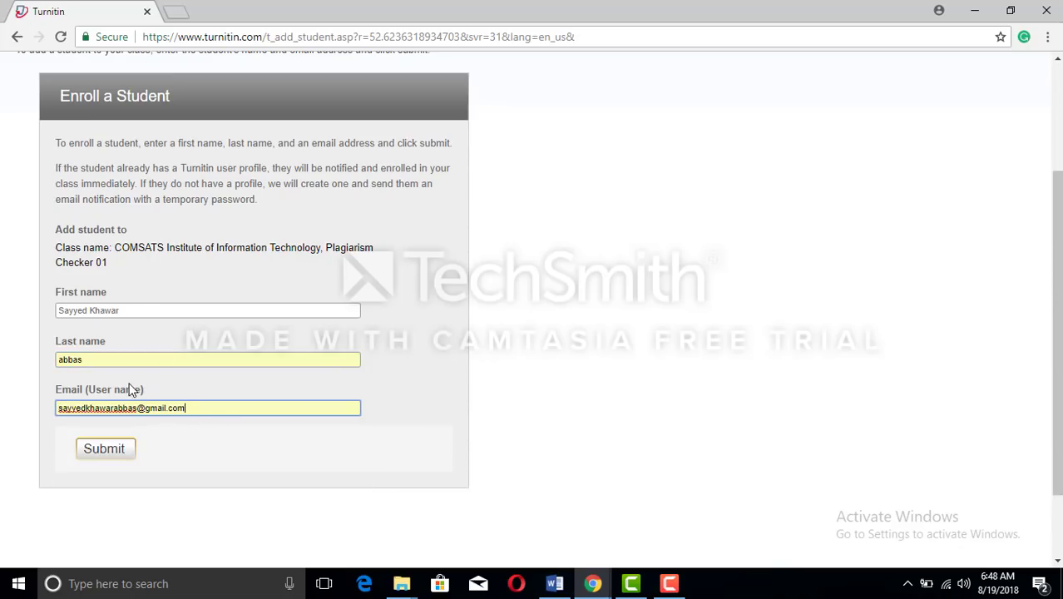
{"action": "left_click", "coordinate": [124, 454]}
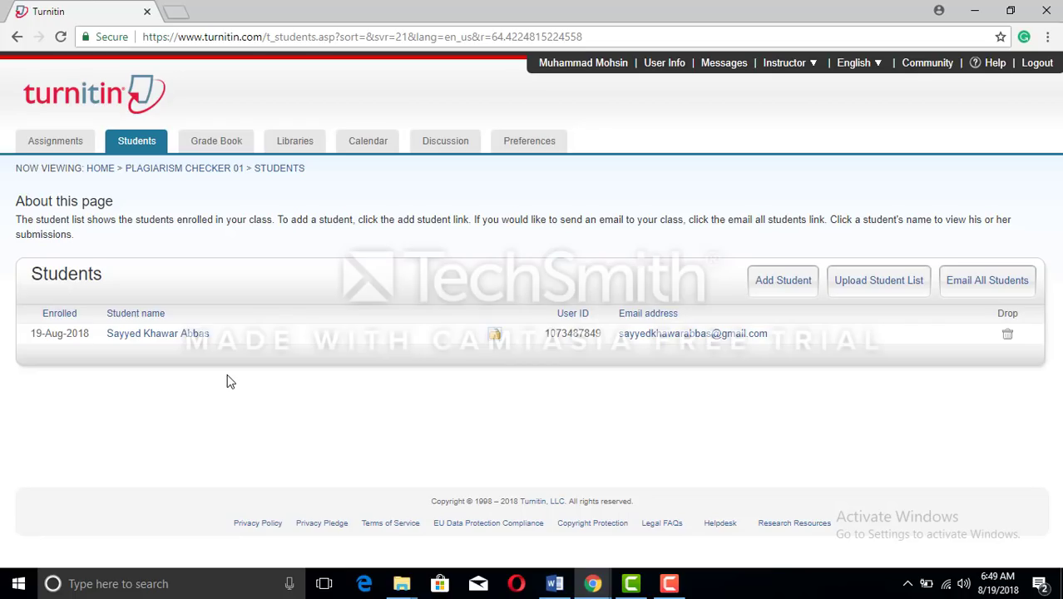
{"action": "left_click_drag", "start_coordinate": [212, 334], "coordinate": [106, 333]}
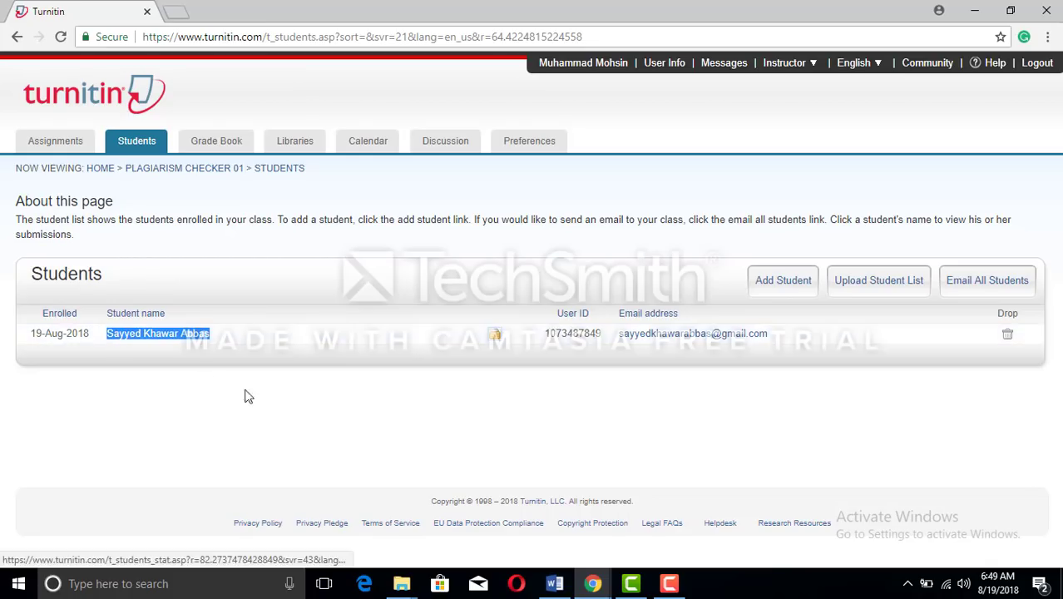